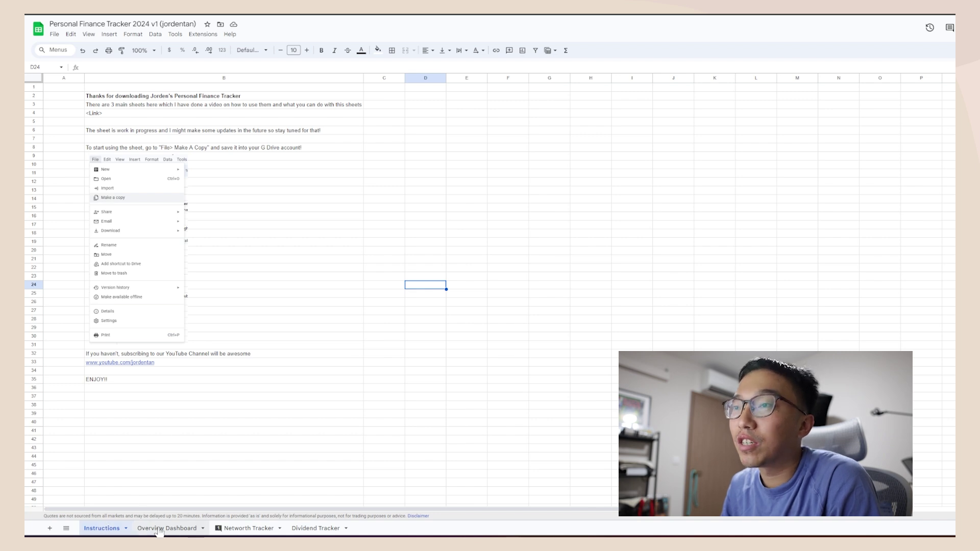
Look through the Overview Dashboard, Networth Tracker and Dividend Tracker sheets, and return to the Instructions sheet
left_click(189, 530)
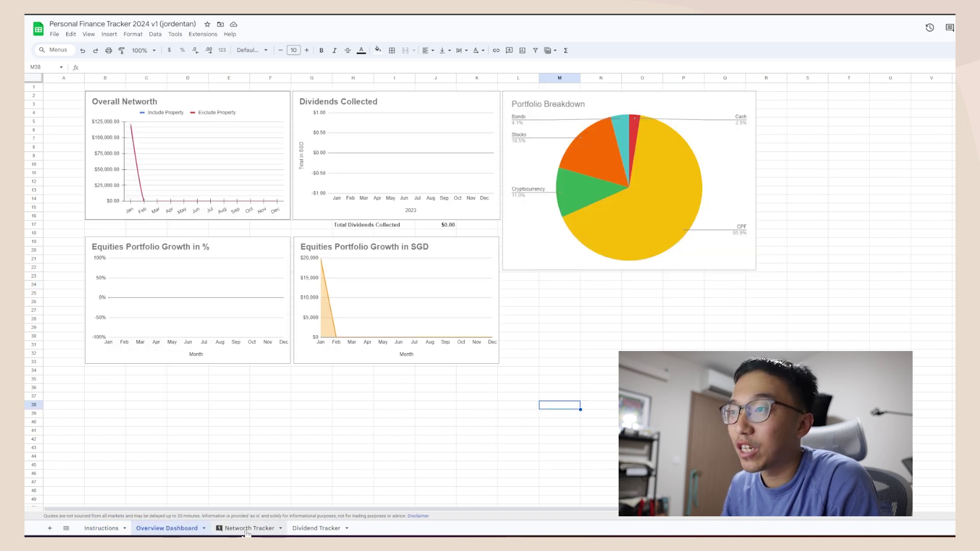
left_click(272, 529)
left_click(316, 529)
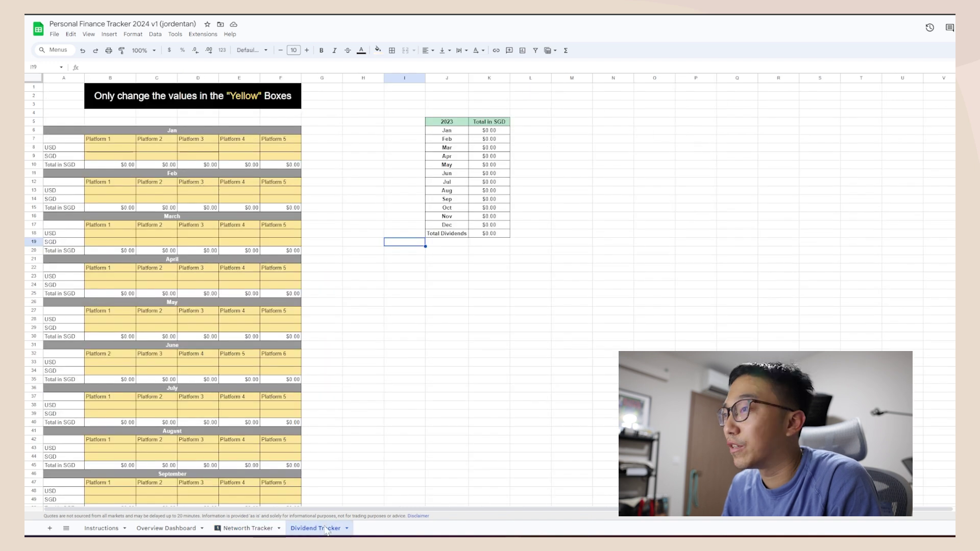
left_click(173, 531)
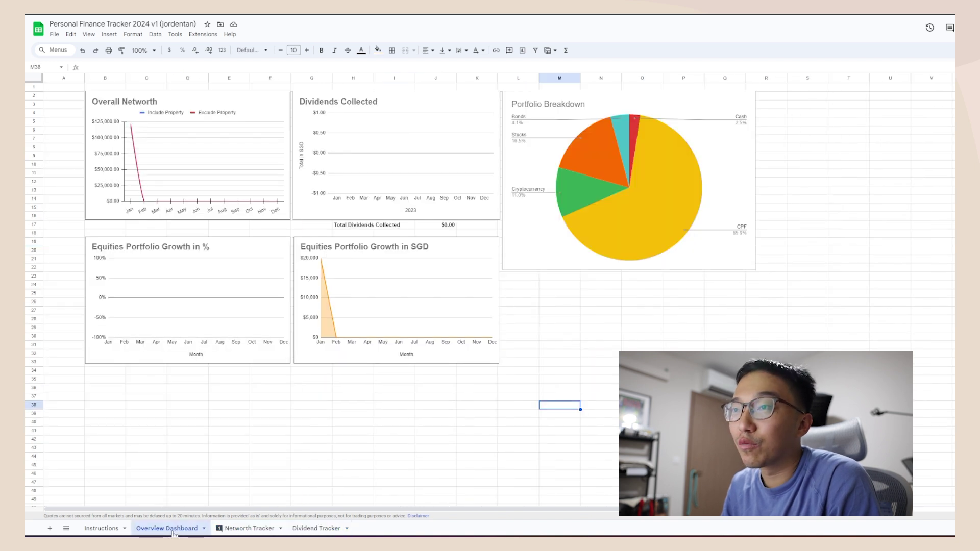
left_click(111, 530)
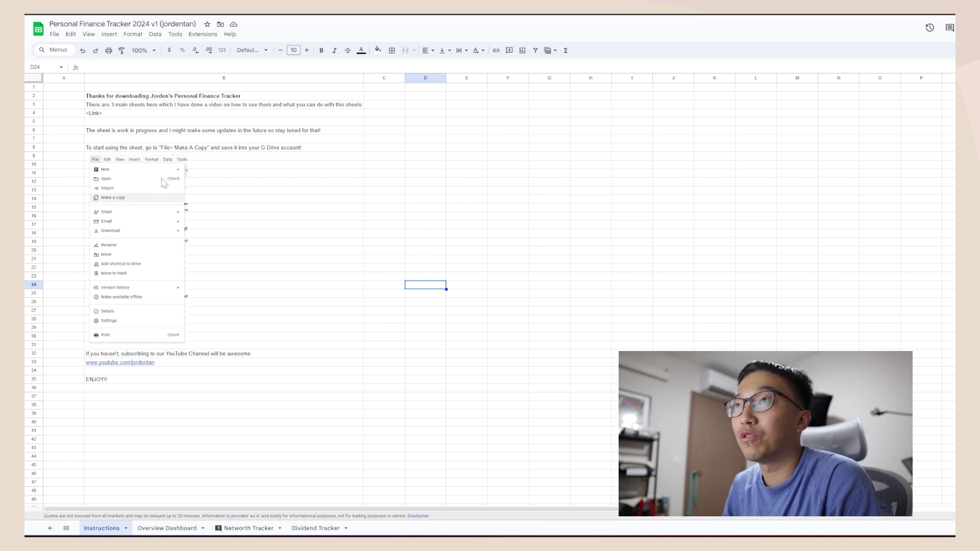
Check where the Make a copy option is and preview the YouTube channel link on the Instructions sheet
left_click(54, 34)
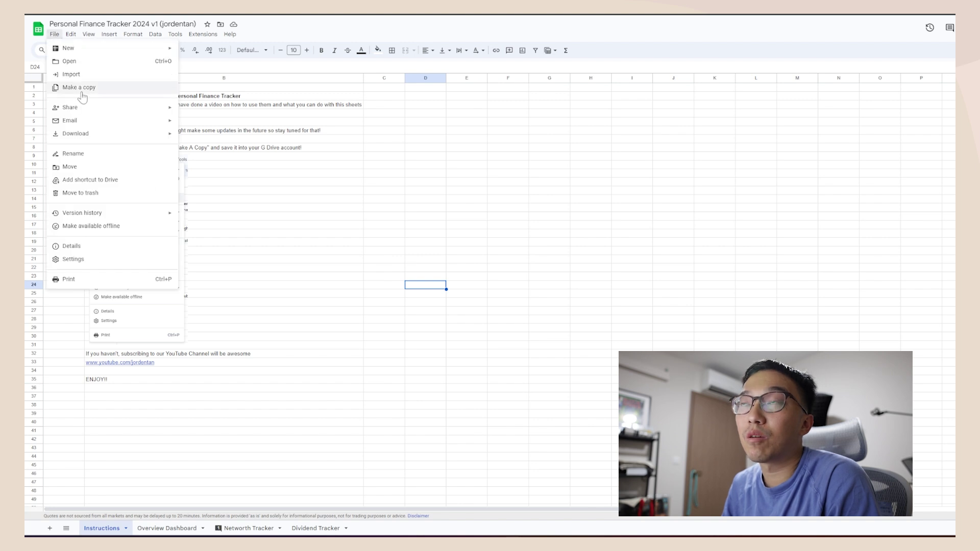
left_click(272, 208)
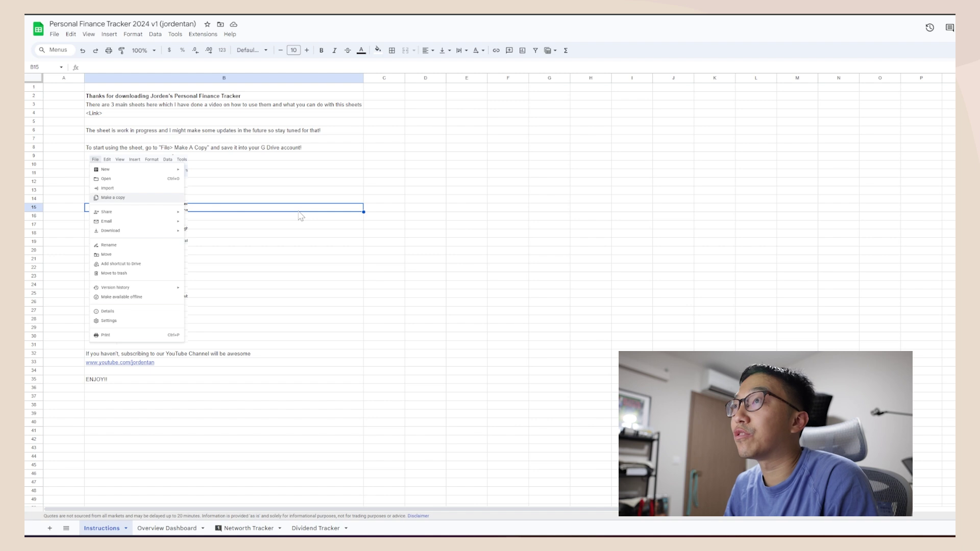
left_click(256, 357)
left_click(245, 364)
mouse_move(135, 377)
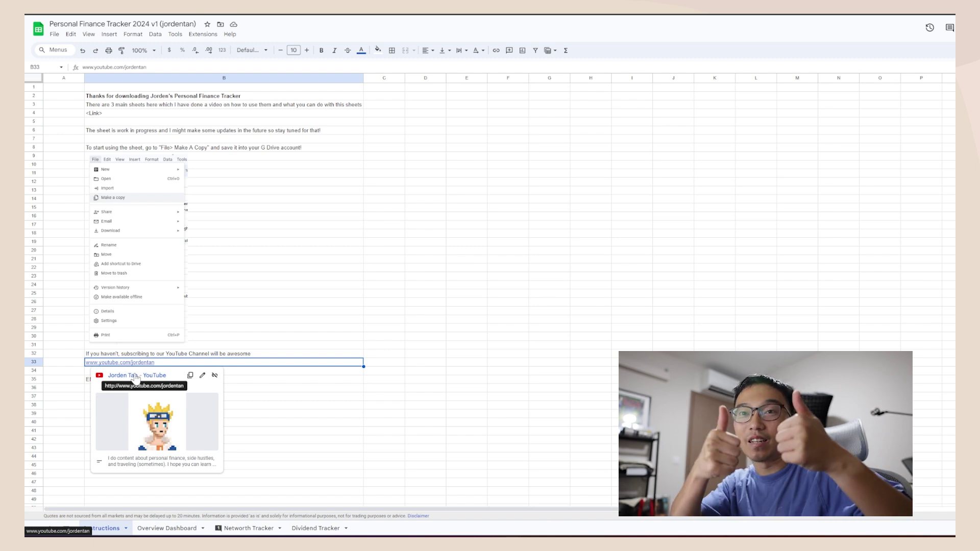
left_click(292, 239)
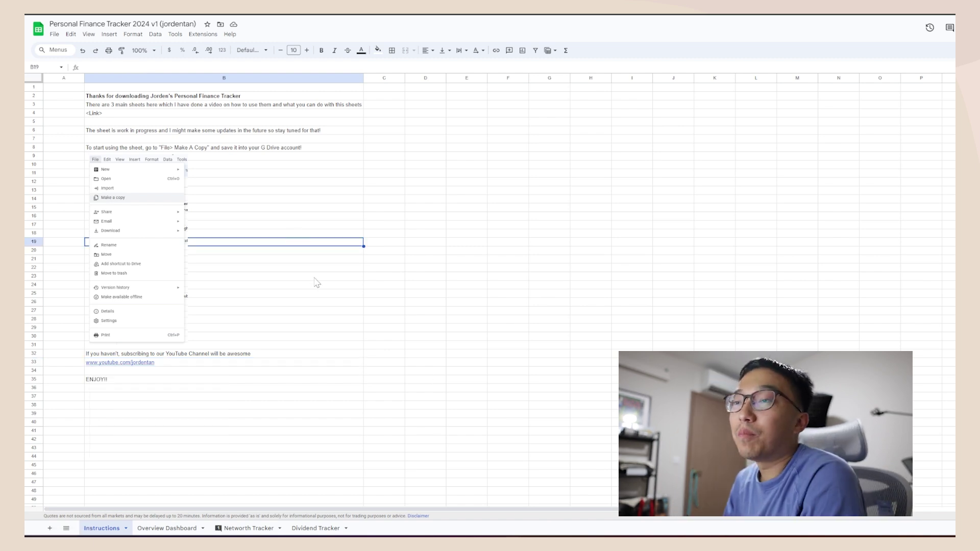
View the Overview Dashboard, and examine the Cash / Fixed Deposits entries and monthly totals in the Networth Tracker
left_click(173, 529)
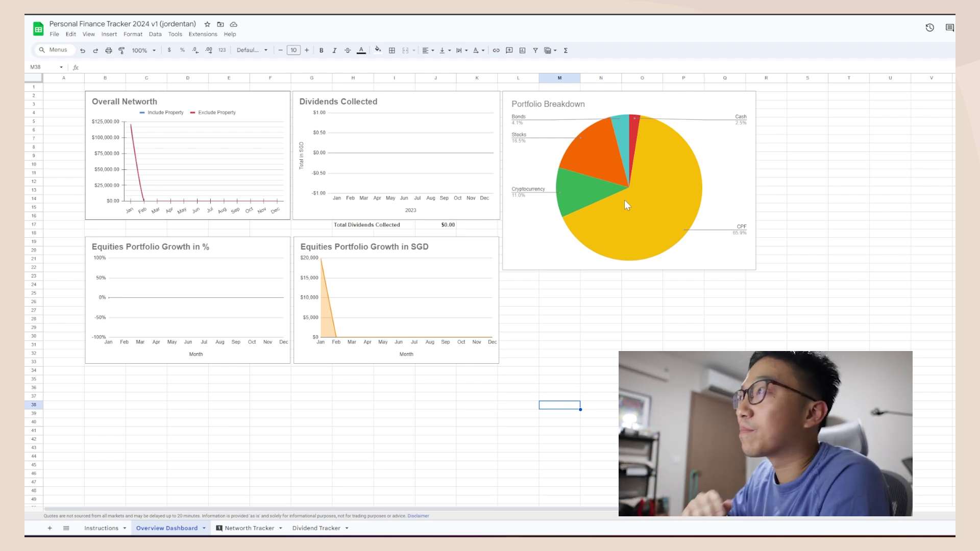
left_click(256, 529)
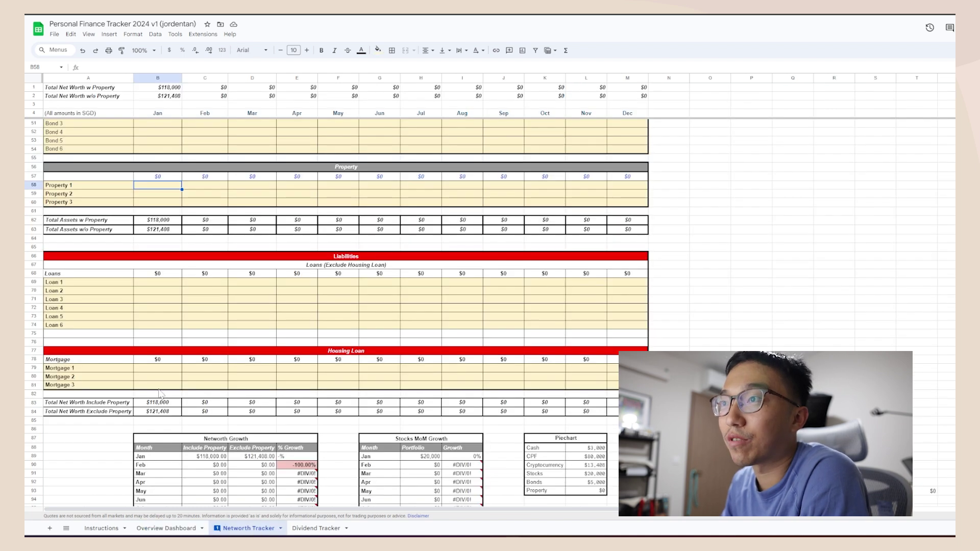
scroll(189, 380, "up", 15)
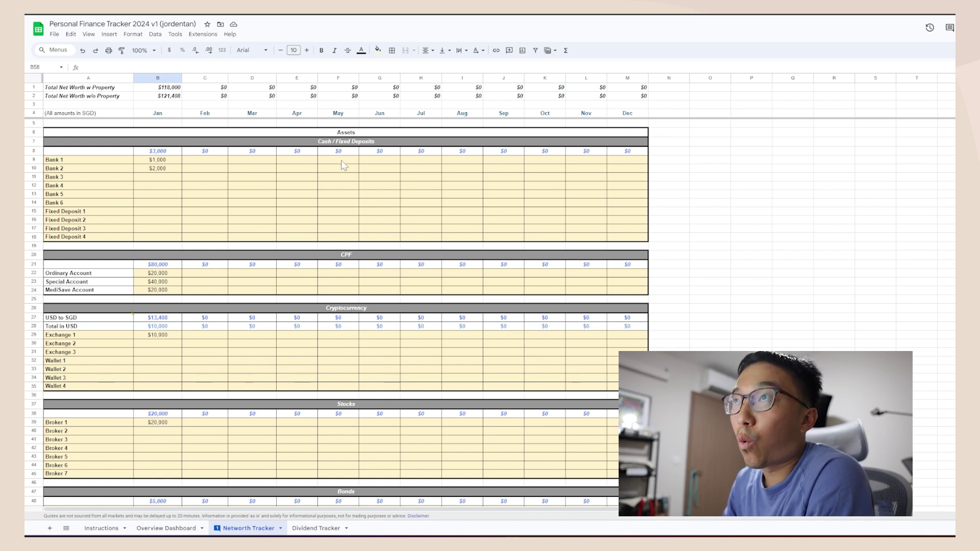
left_click_drag(110, 161, 622, 238)
left_click_drag(92, 163, 620, 240)
left_click(424, 212)
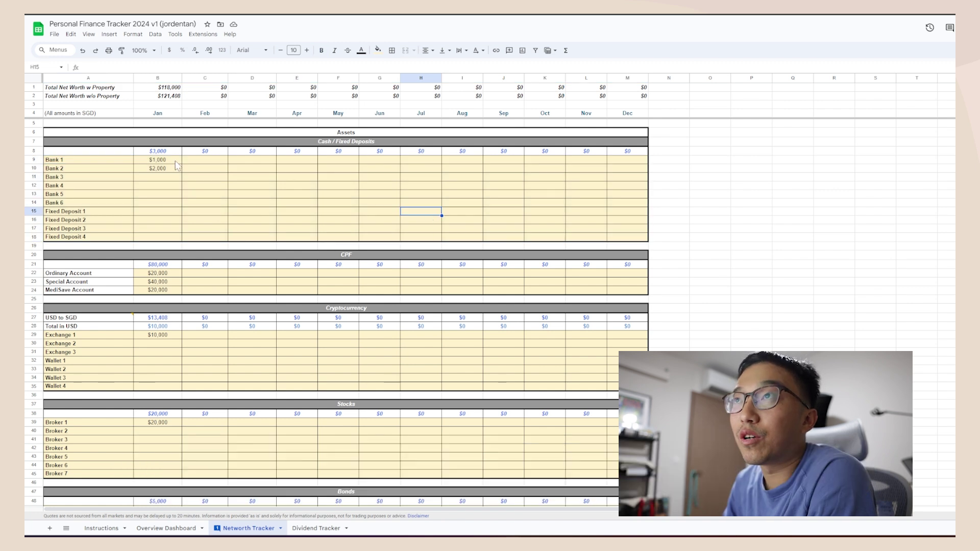
left_click(158, 151)
left_click(211, 155)
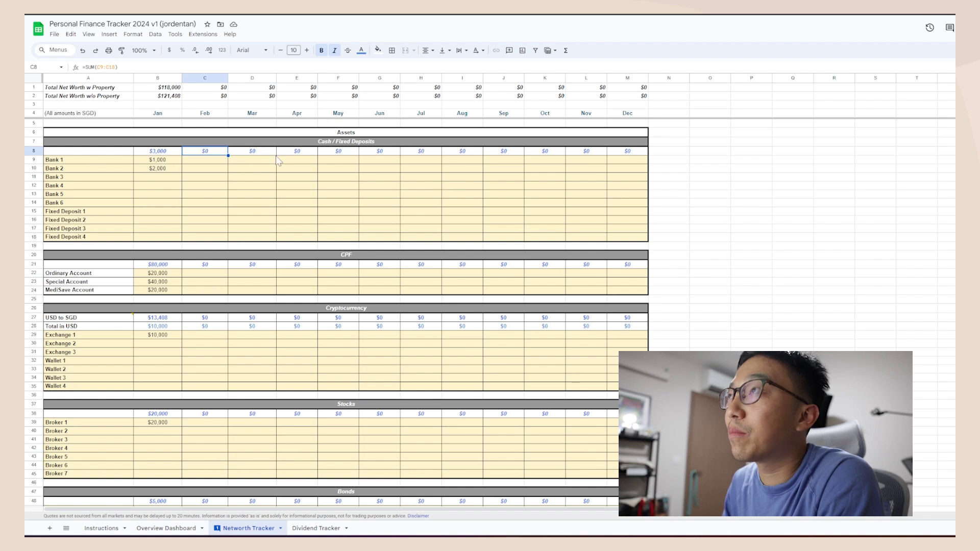
Examine the Assets categories in the Networth Tracker, from CPF and Cryptocurrency through Stocks and Bonds
left_click(345, 135)
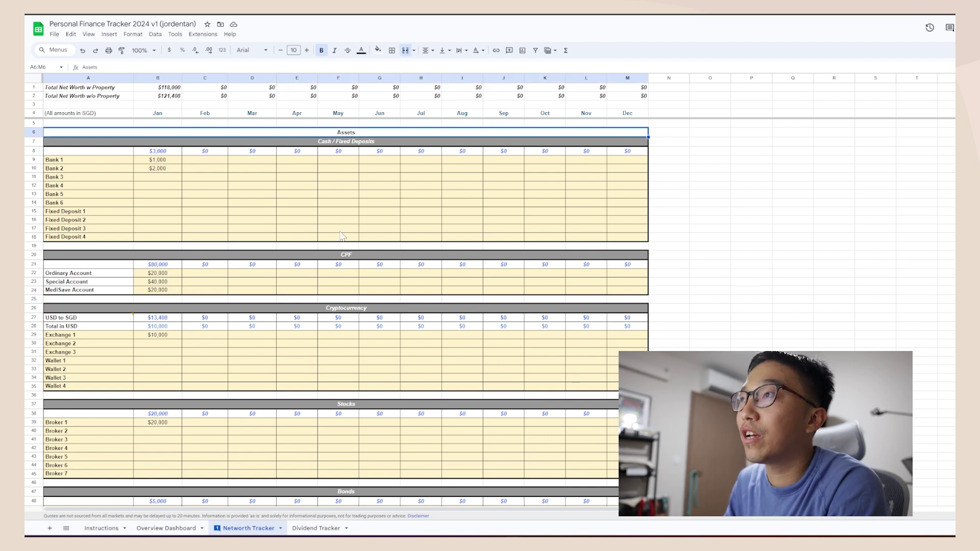
left_click(353, 258)
left_click(353, 309)
left_click(359, 405)
scroll(361, 408, "down", 3)
left_click(359, 405)
left_click(362, 484)
scroll(360, 409, "down", 3)
scroll(368, 398, "down", 3)
Examine the Liabilities area of the Networth Tracker, including Loans (Exclude Housing Loan), Housing Loan and the growth tables below
left_click(370, 399)
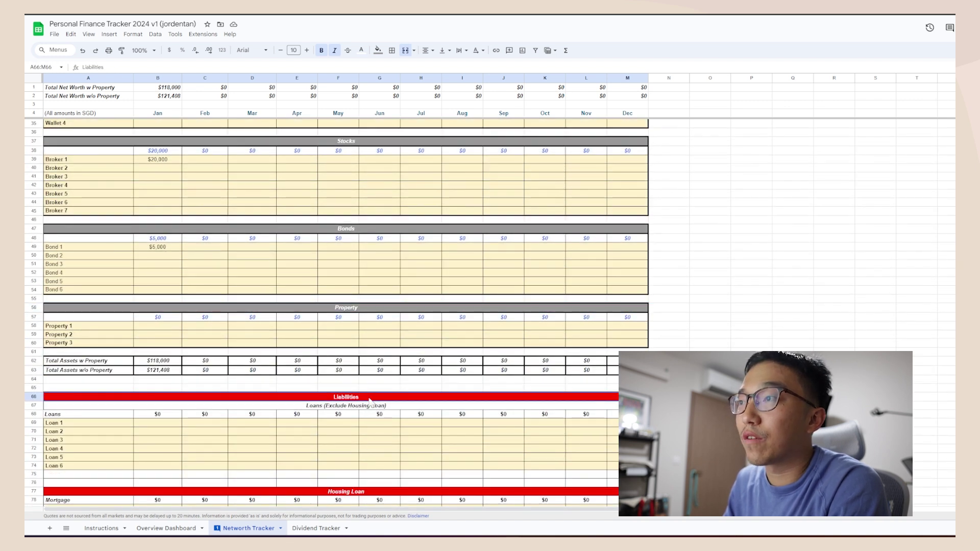
scroll(370, 409, "down", 3)
left_click(358, 318)
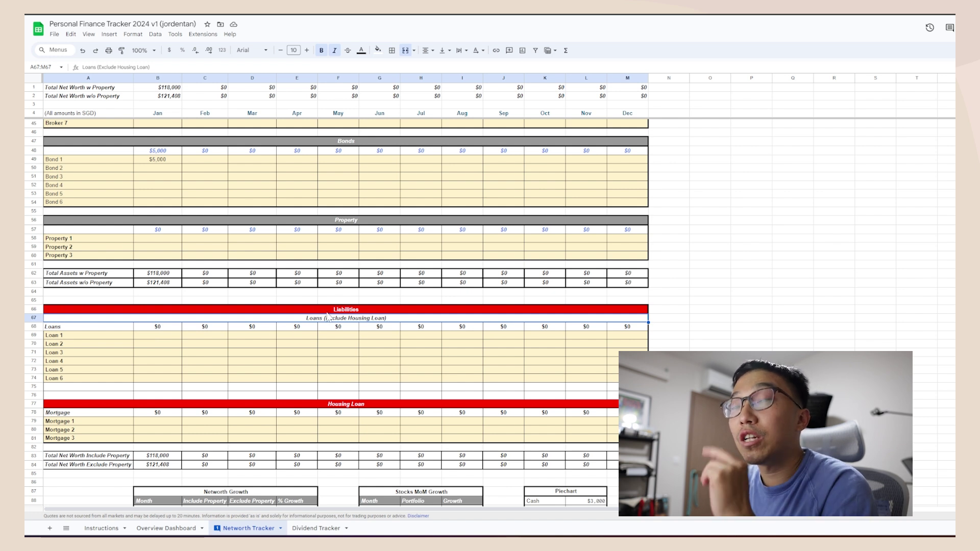
left_click(367, 311)
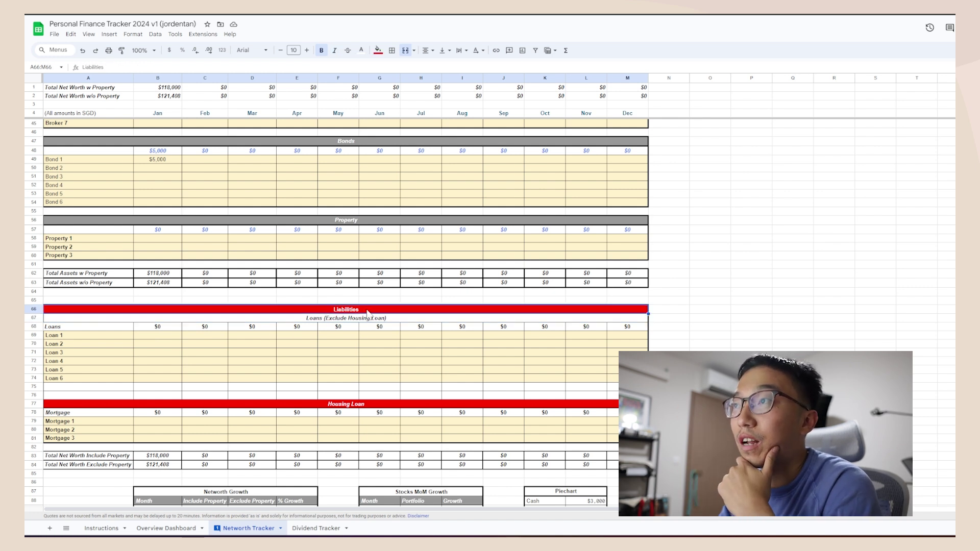
left_click(367, 318)
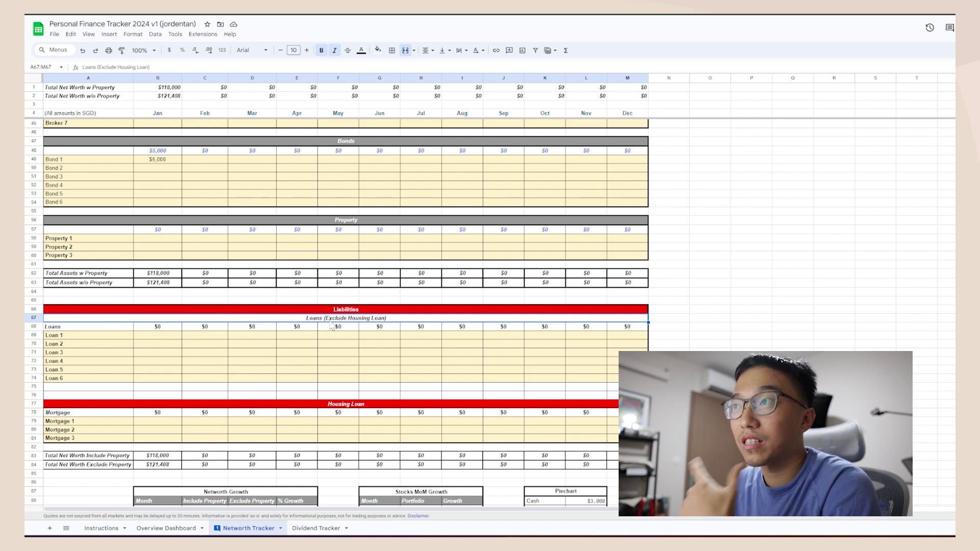
left_click(344, 404)
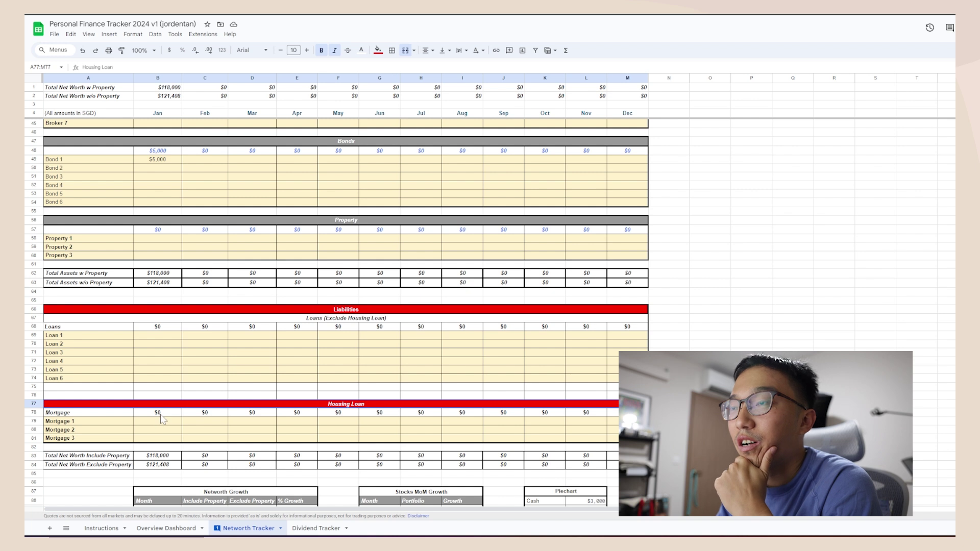
scroll(152, 421, "down", 4)
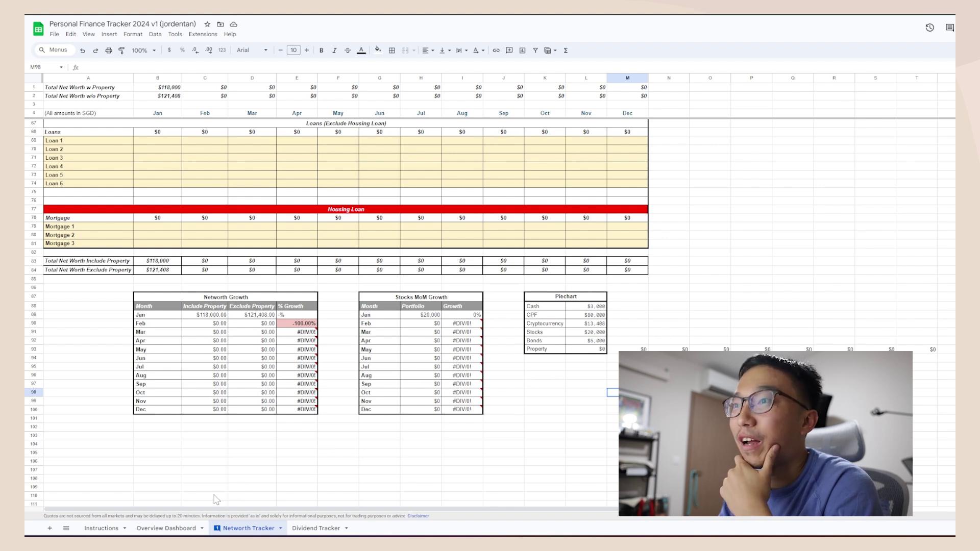
Check the charts on the Overview Dashboard and return to the Networth Tracker sheet
left_click(166, 528)
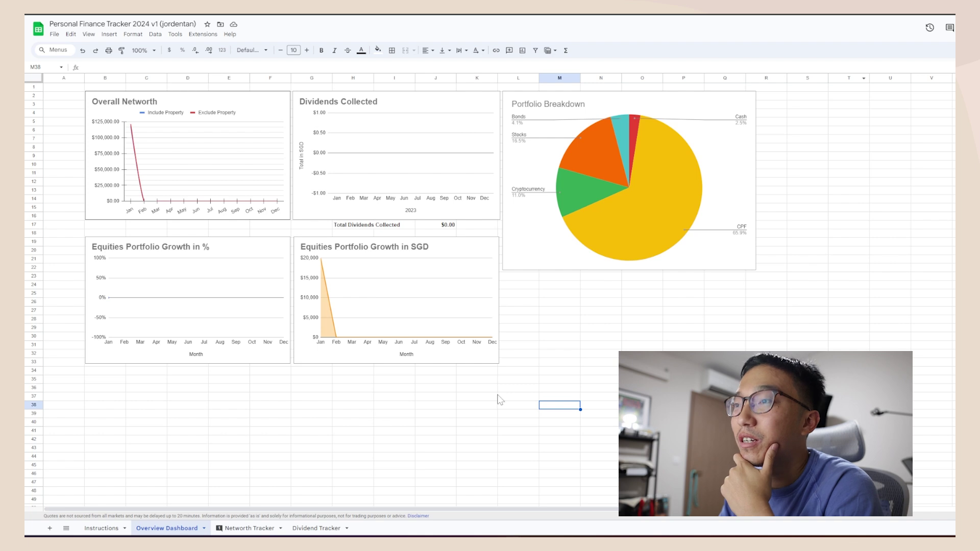
left_click(249, 529)
scroll(161, 321, "up", 3)
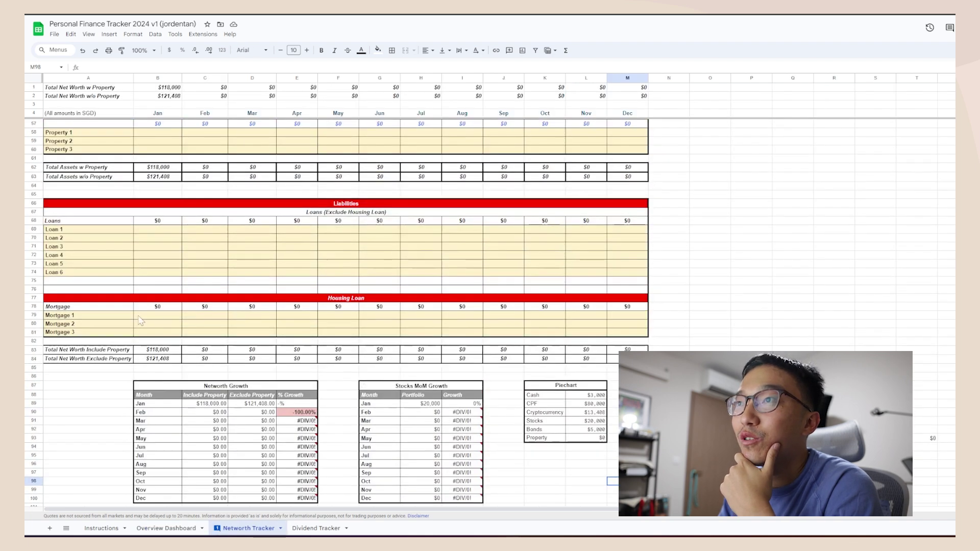
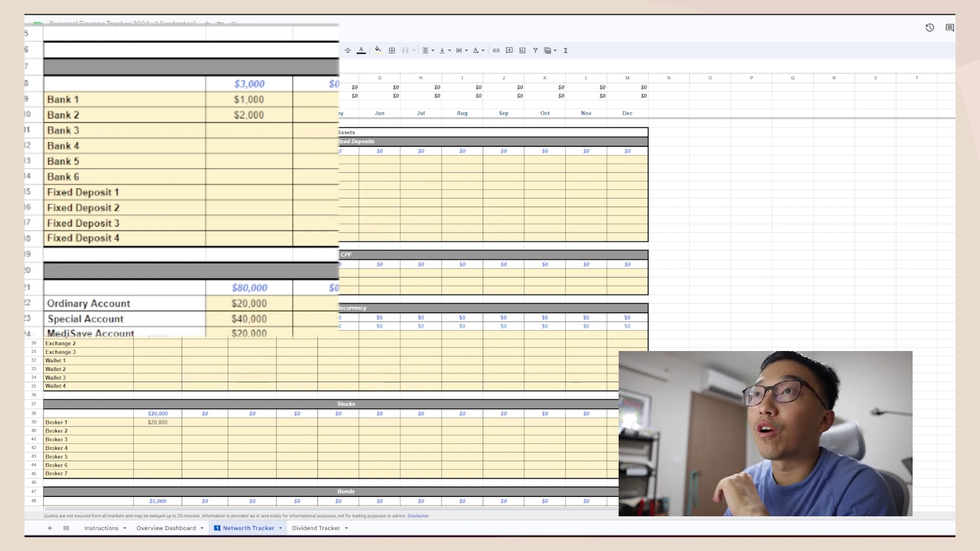
Inspect the bank and fixed deposit name cells in the Cash / Fixed Deposits section
left_click_drag(153, 100, 182, 258)
left_click(171, 101)
left_click(173, 177)
left_click(180, 193)
left_click(186, 224)
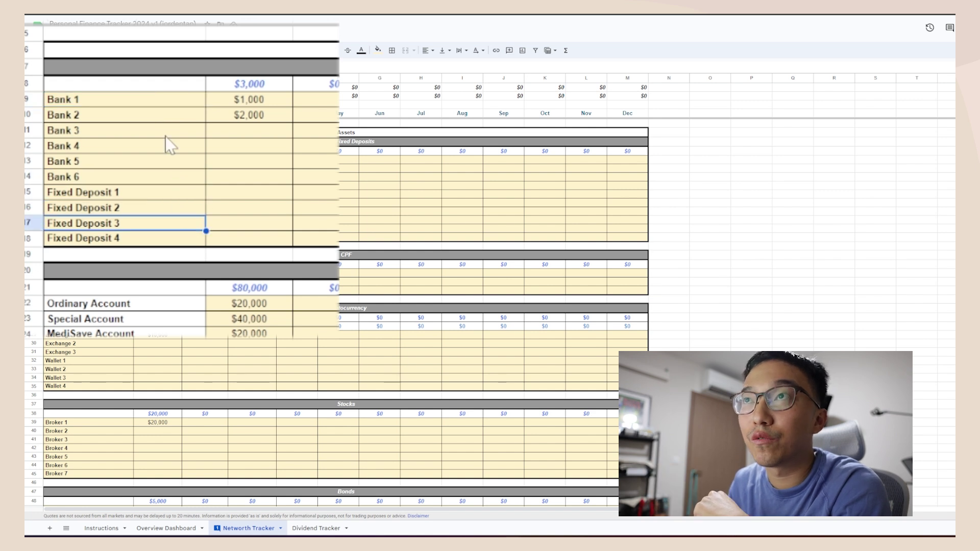
Rename Bank 1, Bank 2 and Bank 3 as DBS, OCBC360 and TrustBank in the Cash / Fixed Deposits section
left_click(187, 102)
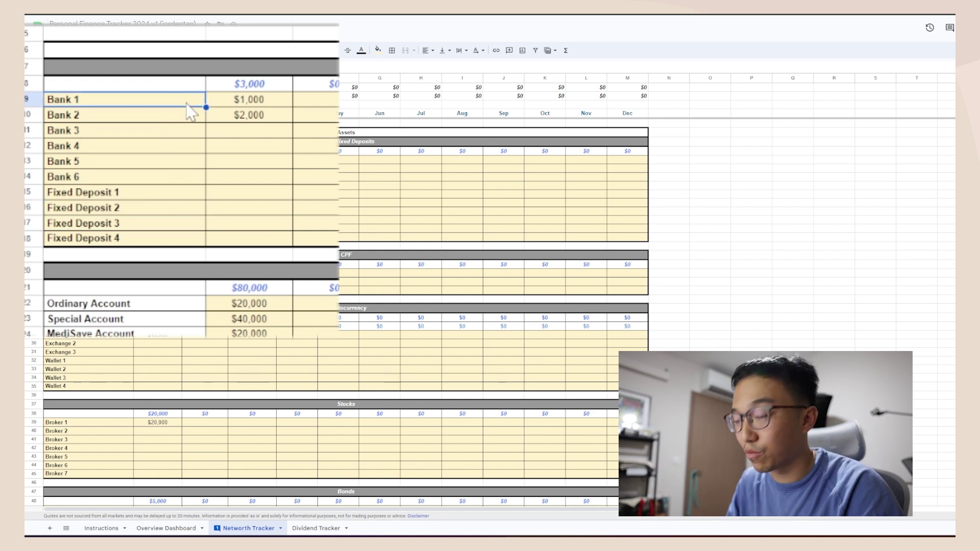
type("DBS")
key("Return")
type("O")
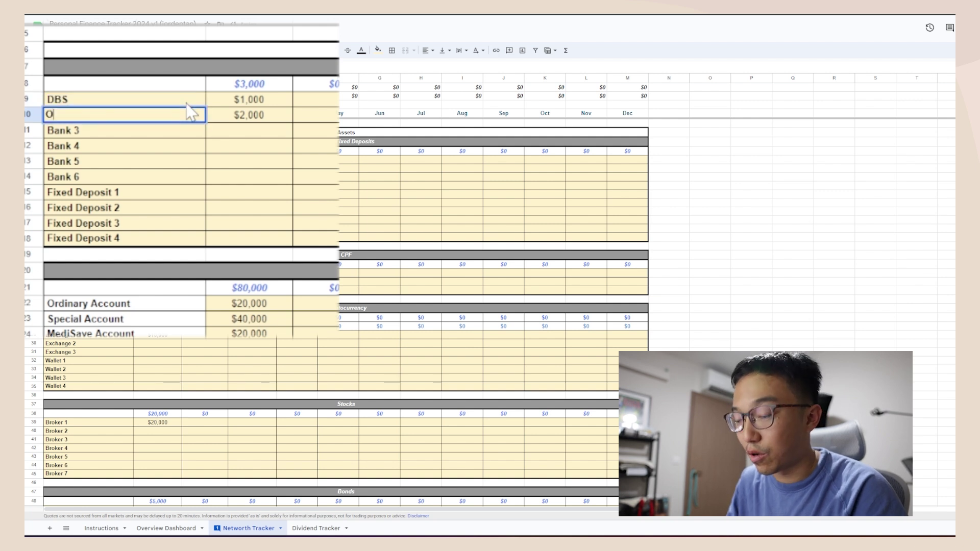
type("CBC360")
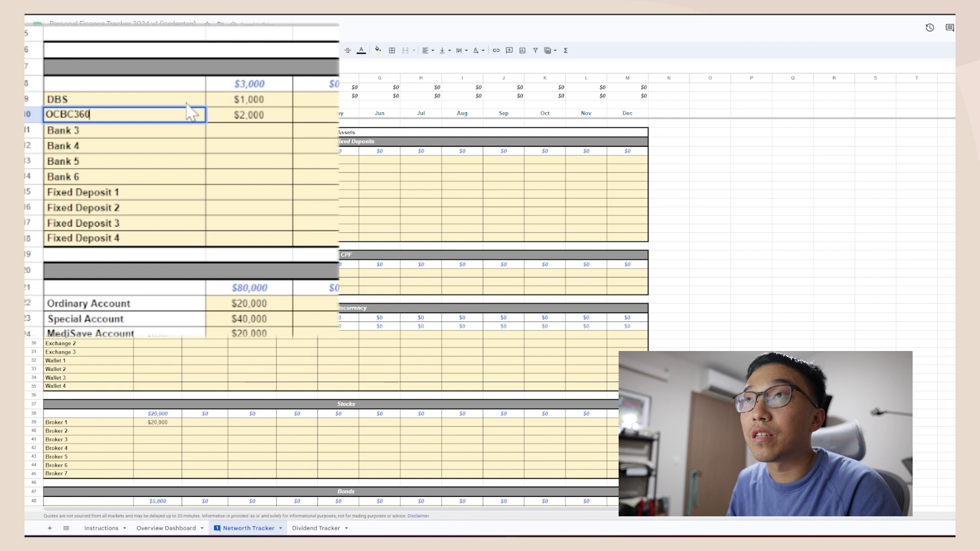
key("Return")
type("TrustBa")
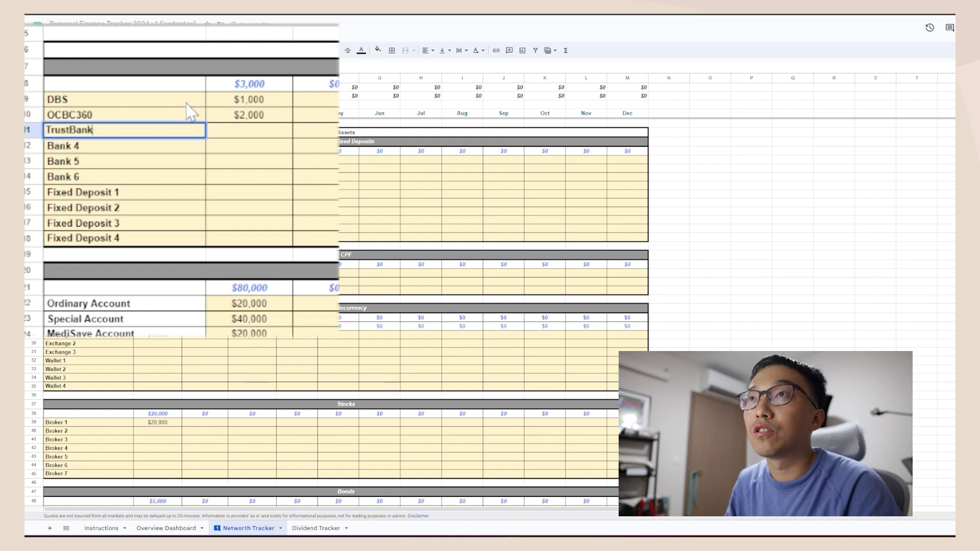
type("nk")
key("Tab")
Set the January balances to 2000 for DBS, 5000 for OCBC360 and 10000 for TrustBank
key("Up")
key("Up")
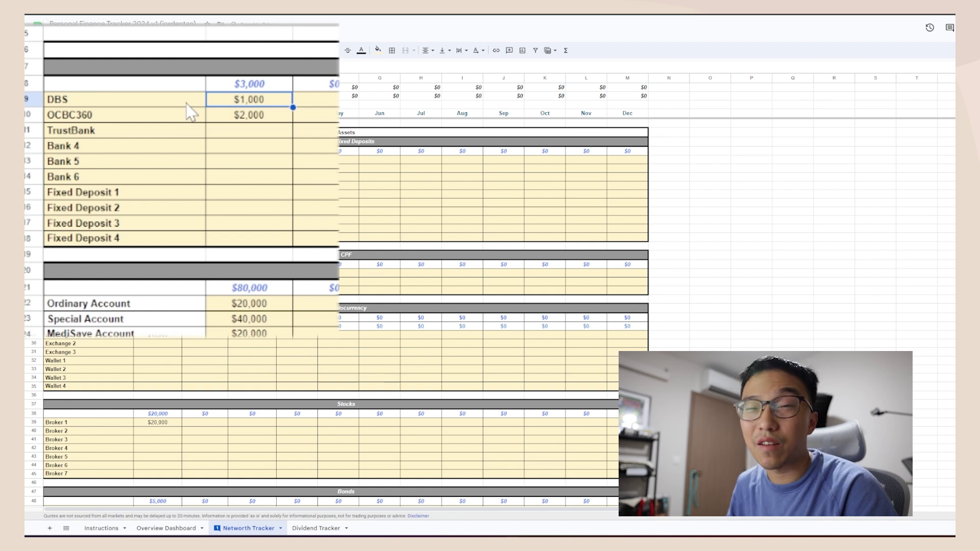
type("20000")
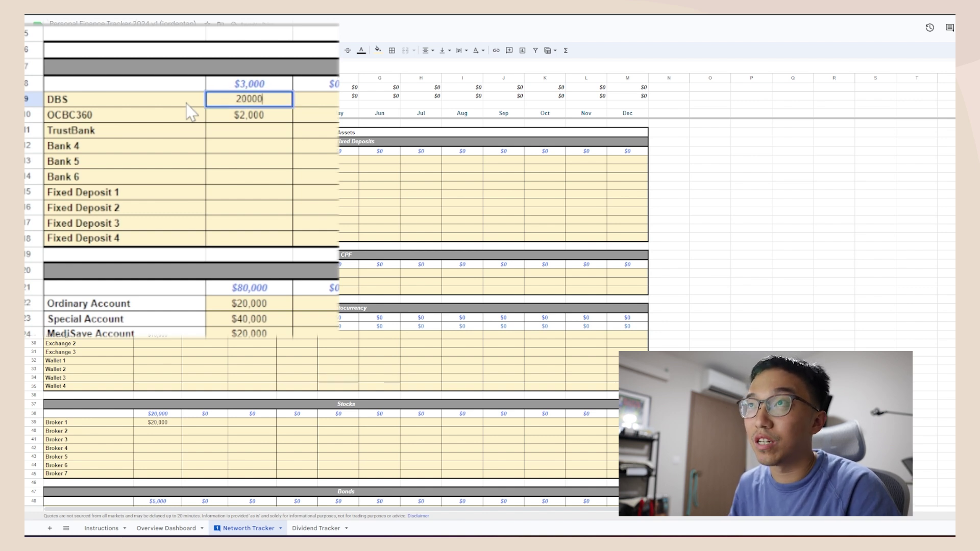
key("BackSpace")
key("Return")
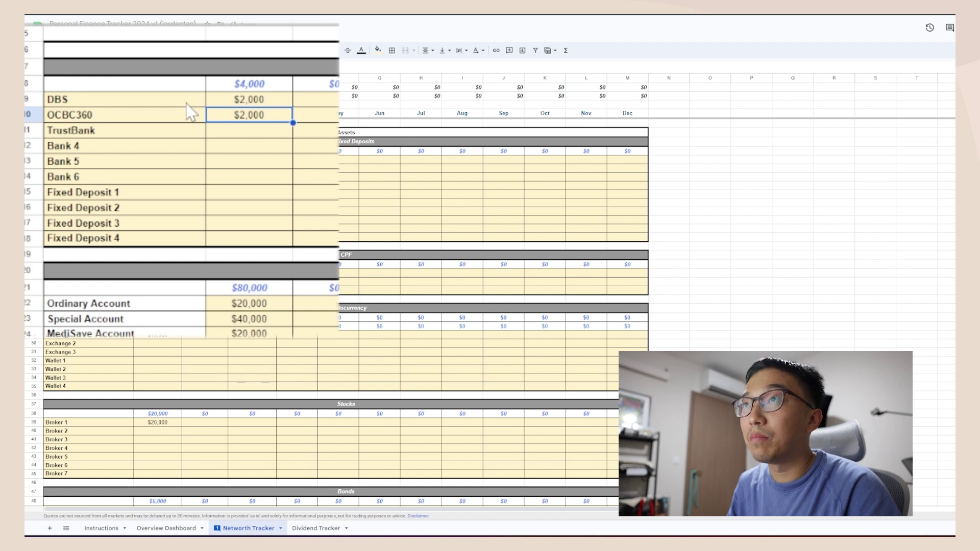
type("5000")
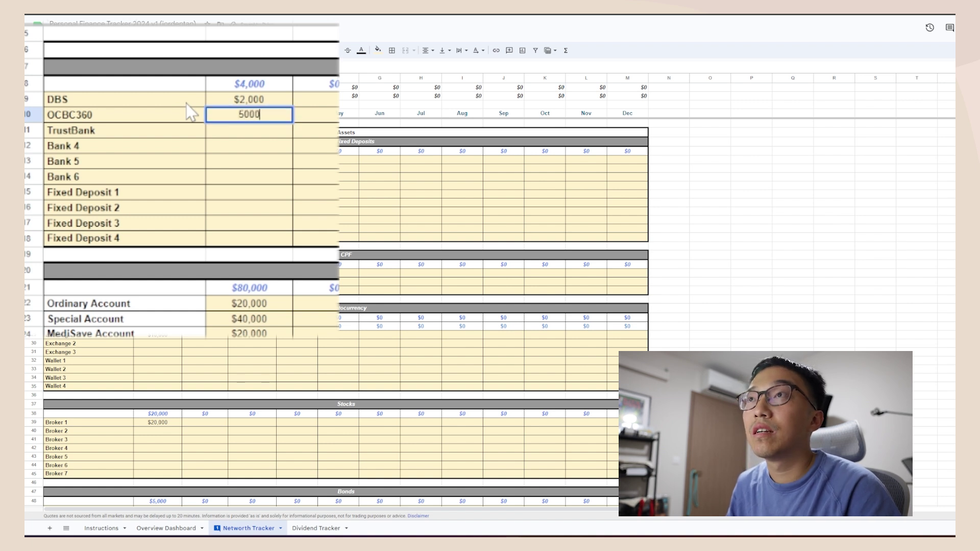
key("Return")
type("10000")
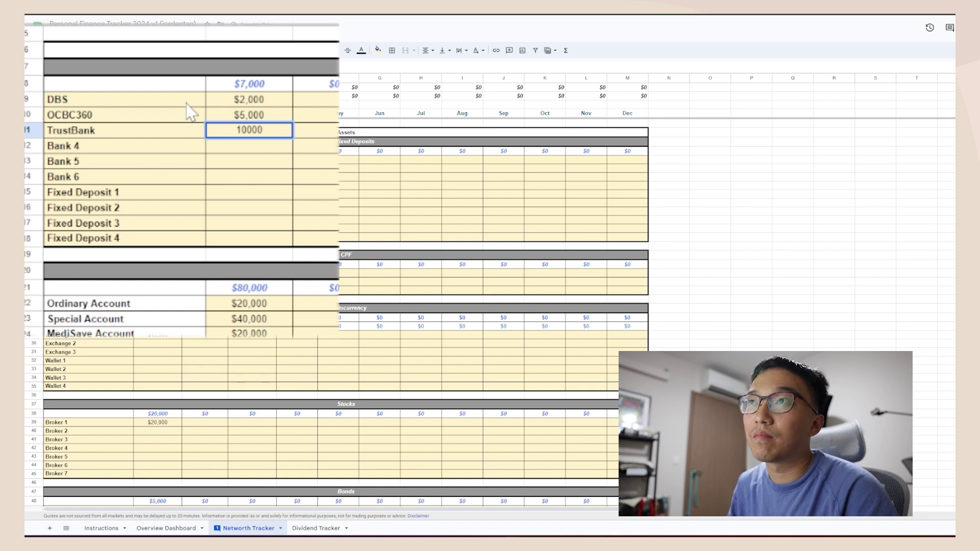
key("Return")
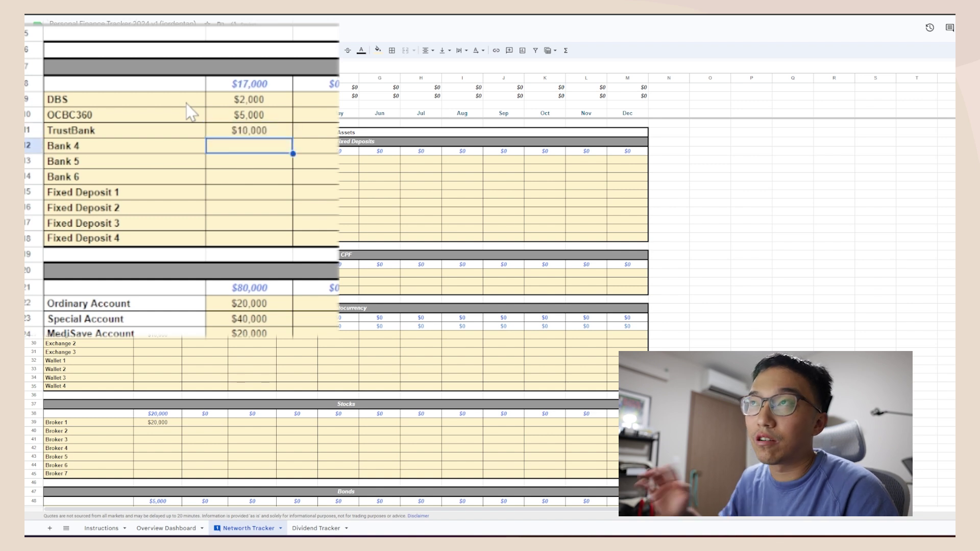
Rename Bank 4 as FD 1 (4%) in the Cash / Fixed Deposits section
left_click(131, 151)
type("F")
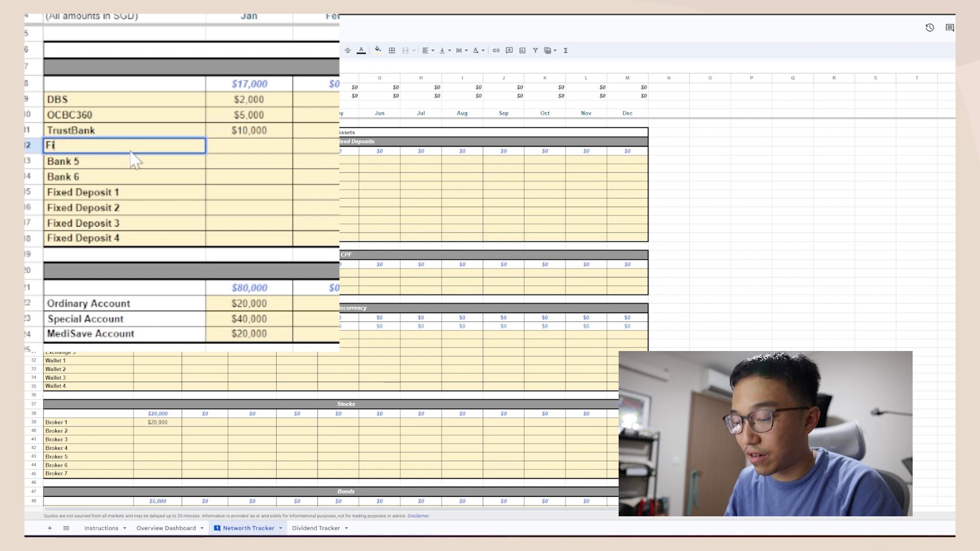
type("D 1 (")
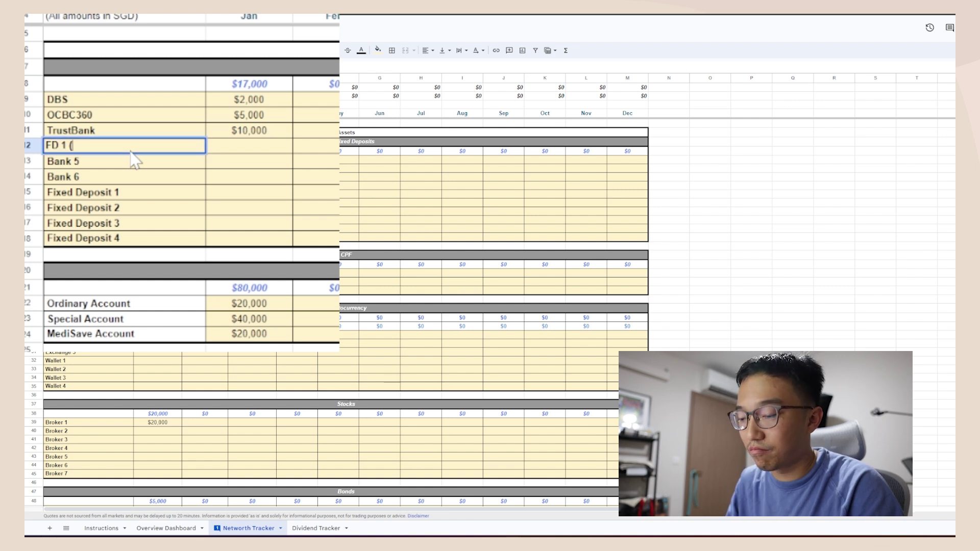
type("@4%")
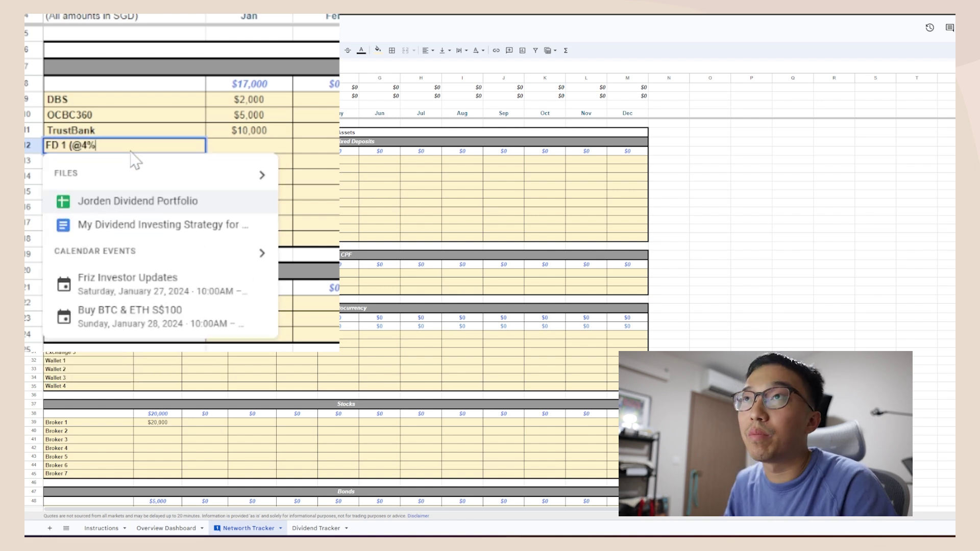
key("Return")
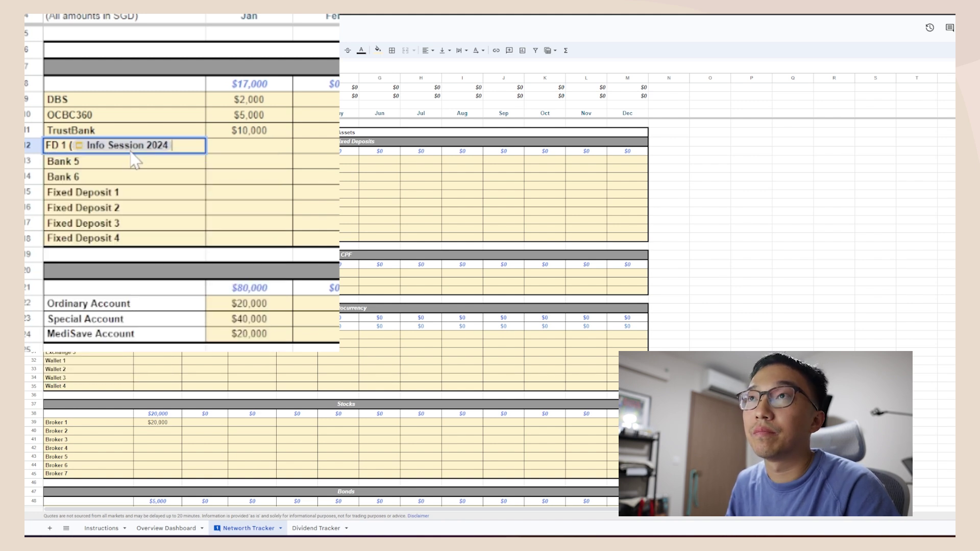
key("BackSpace")
type("4%)")
key("Return")
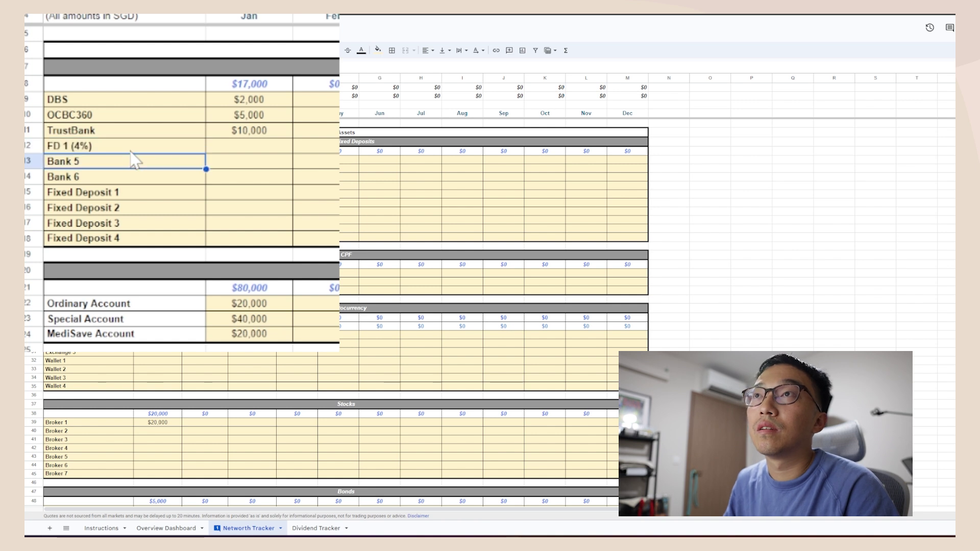
Set the January balance of FD 1 (4%) to 20000
key("Up")
key("Right")
type("20,000")
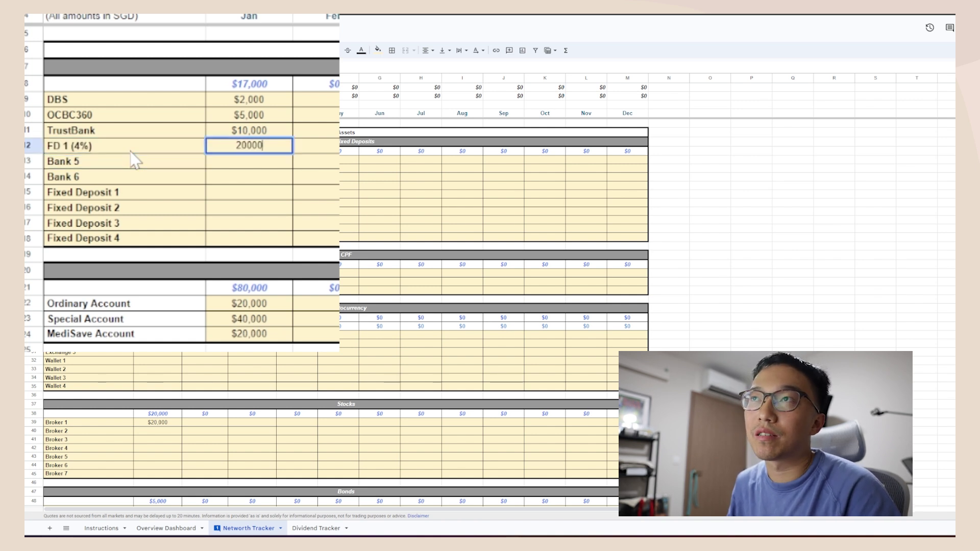
key("Return")
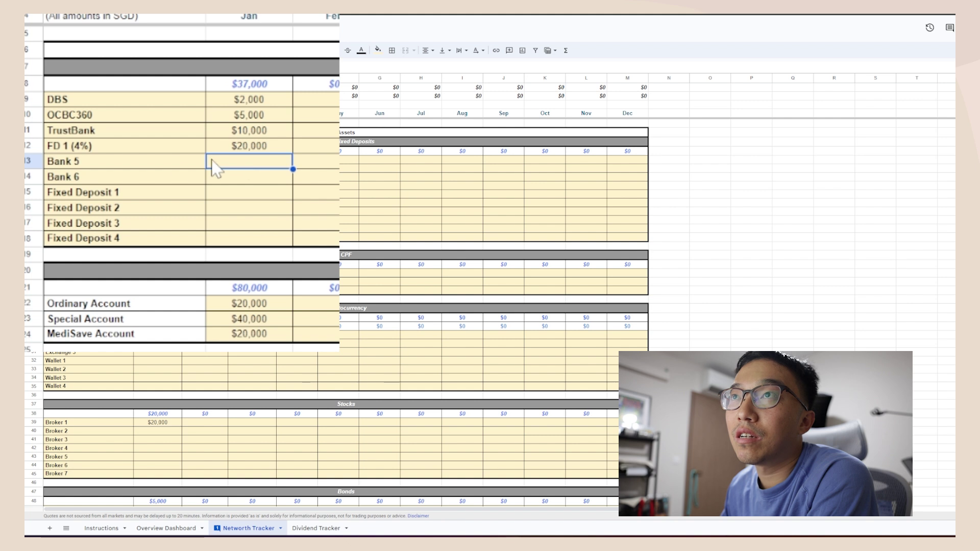
Examine the unused bank and fixed deposit rows and the Ordinary Account's January cell in the CPF section
left_click_drag(176, 161, 176, 244)
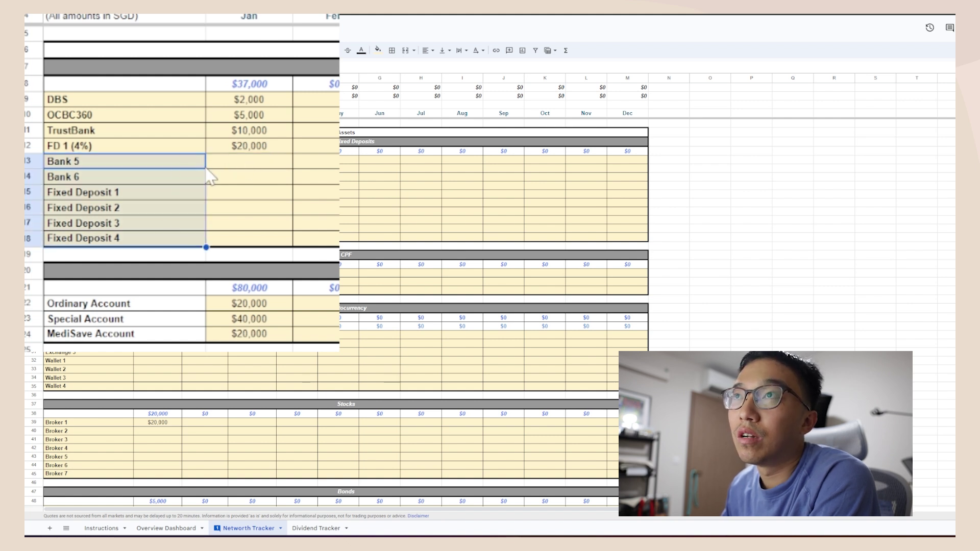
left_click_drag(280, 149, 285, 243)
key("ctrl+c")
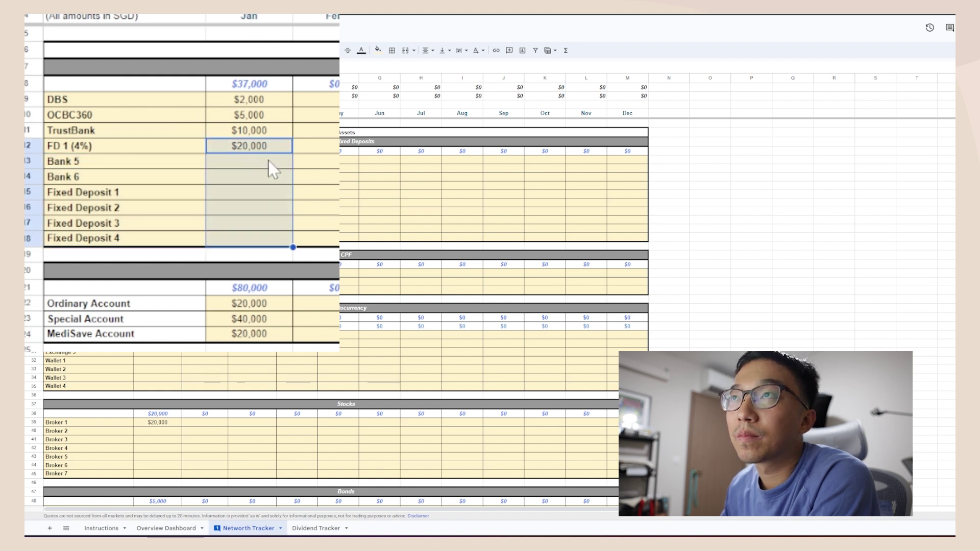
left_click(268, 164)
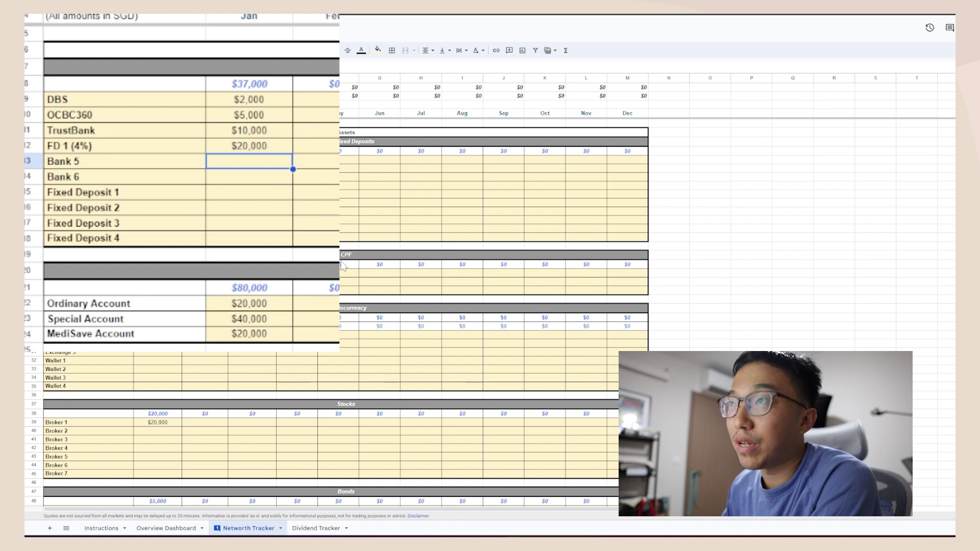
left_click(253, 307)
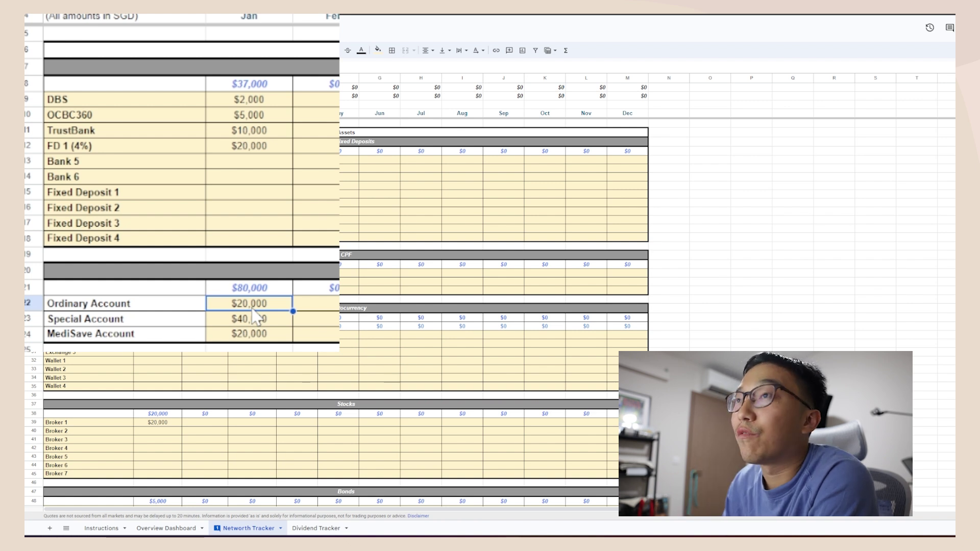
Insert a row directly above MediSave Account in the CPF section
right_click(28, 335)
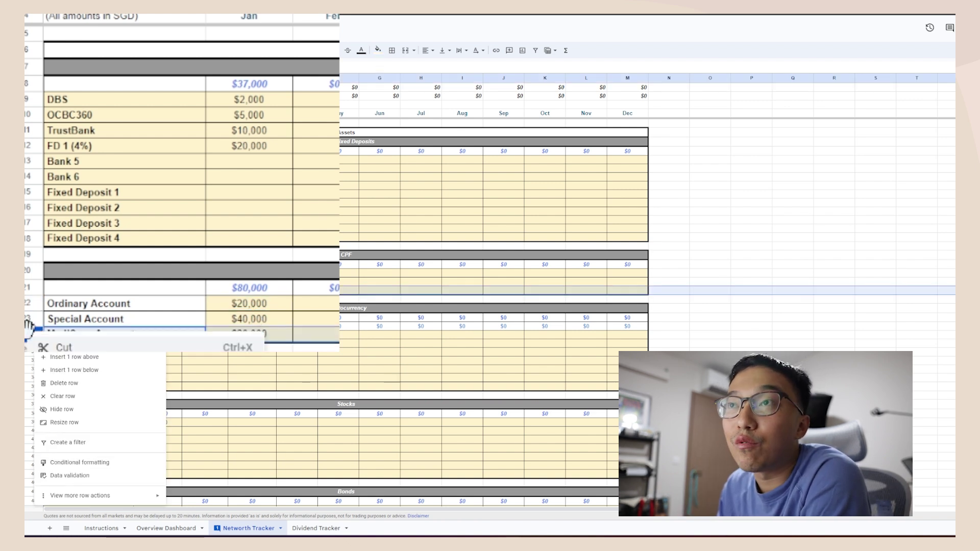
left_click(89, 371)
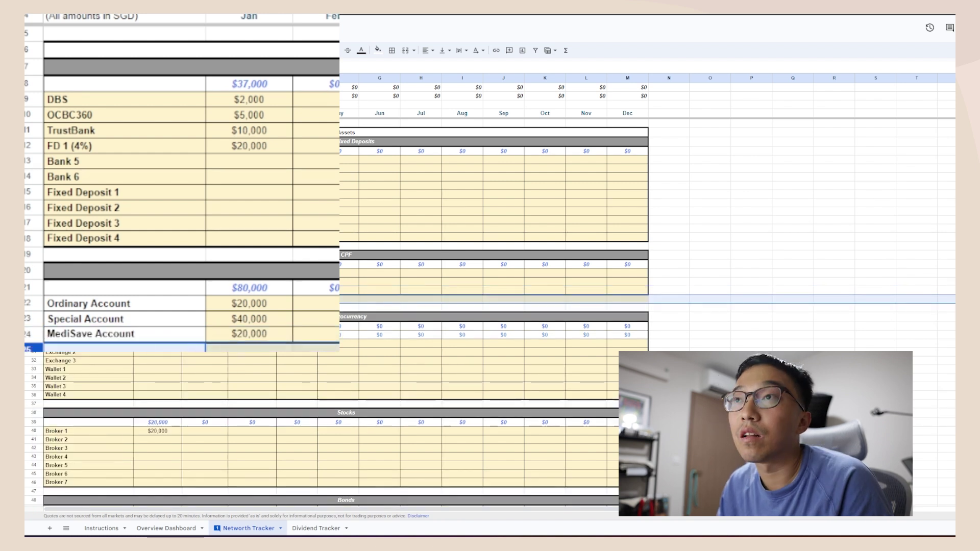
right_click(28, 333)
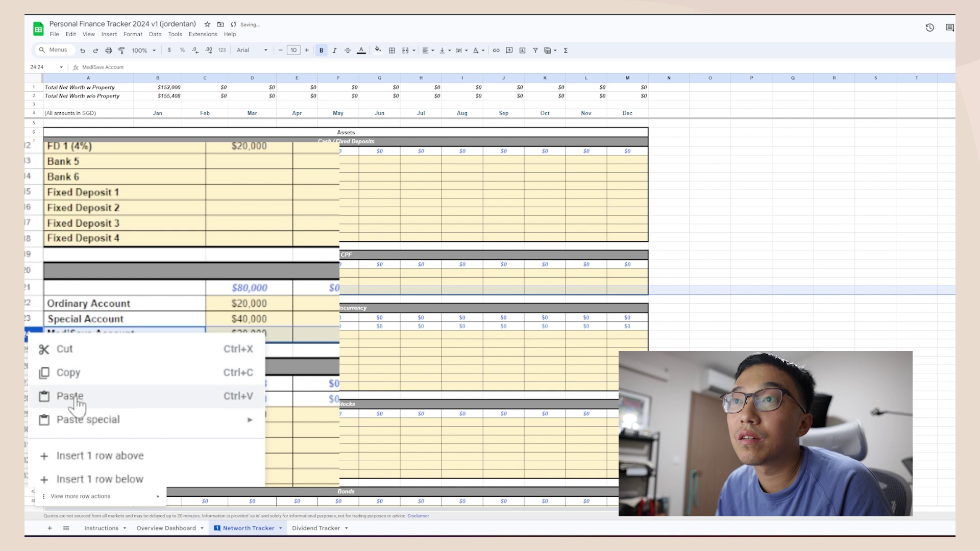
left_click(112, 456)
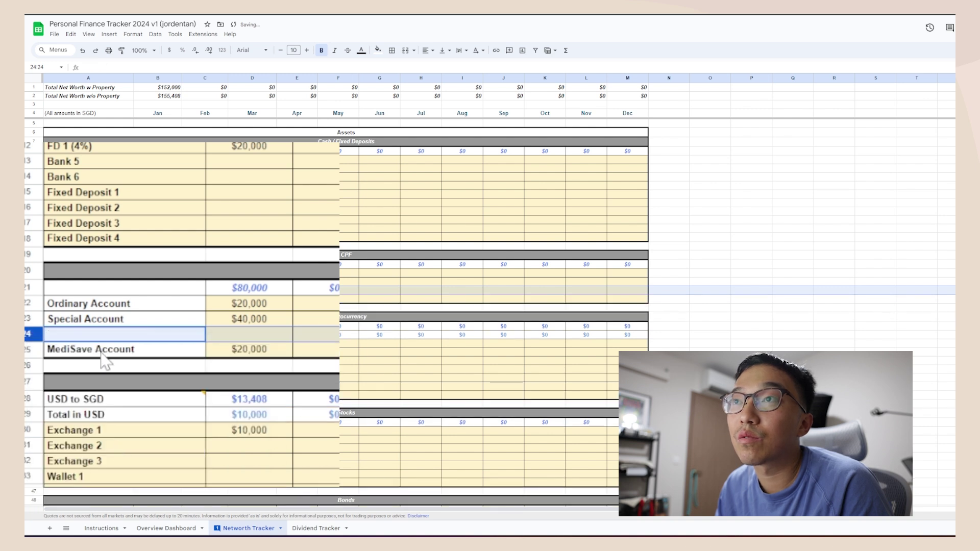
Label the last two CPF rows MediSave Account and SRS, with January balances of 20000 and 5000
left_click(292, 333)
type("20000")
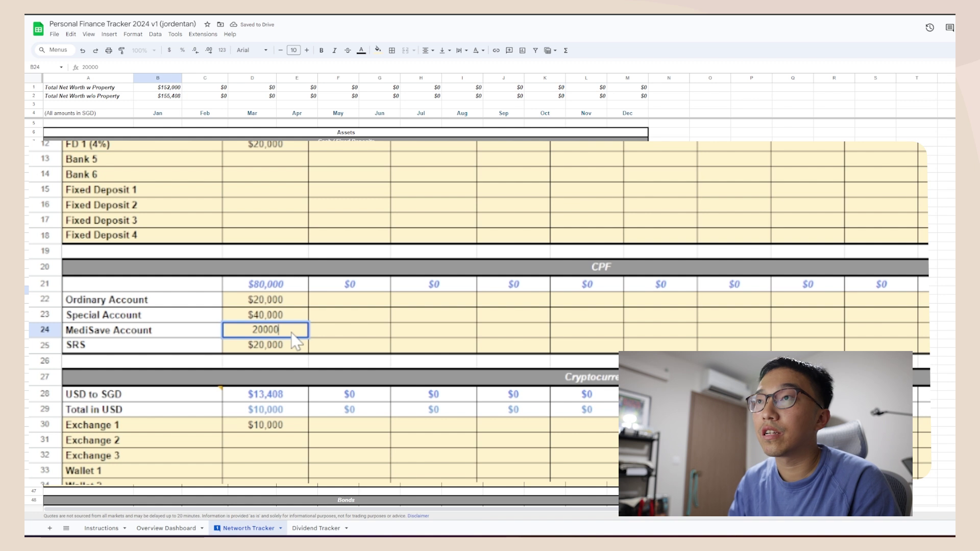
key("Return")
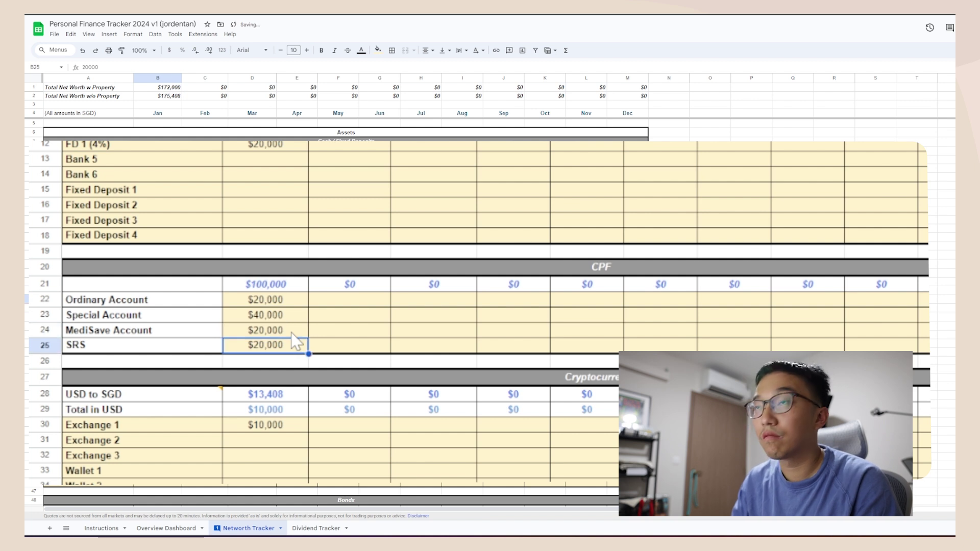
type("5000")
key("Return")
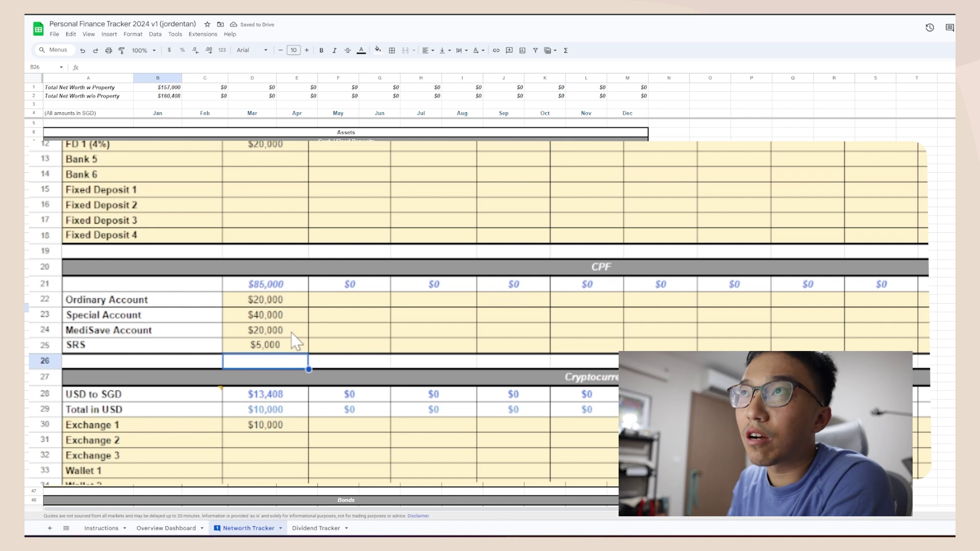
Read the comment on the USD to SGD row and inspect its January conversion formula in the Cryptocurrency section
left_click(572, 384)
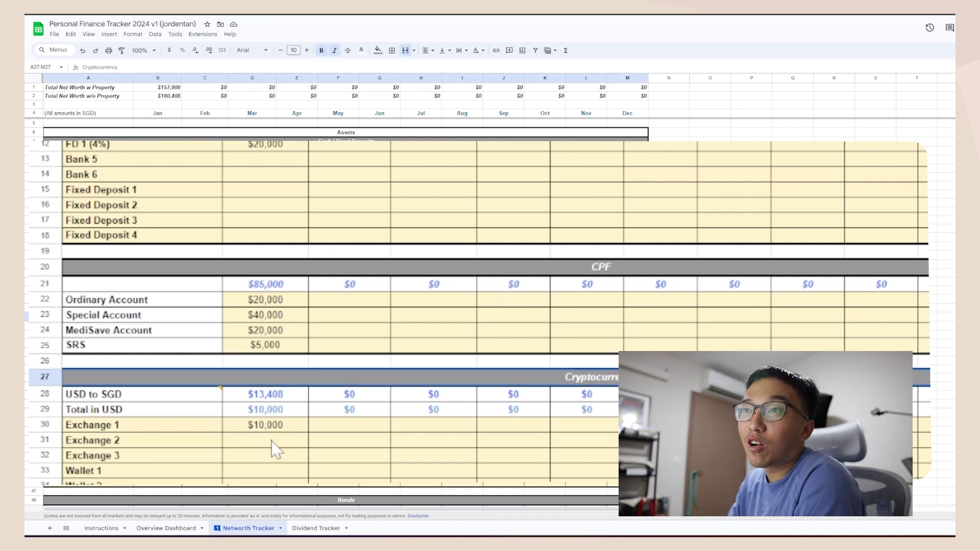
scroll(271, 440, "down", 5)
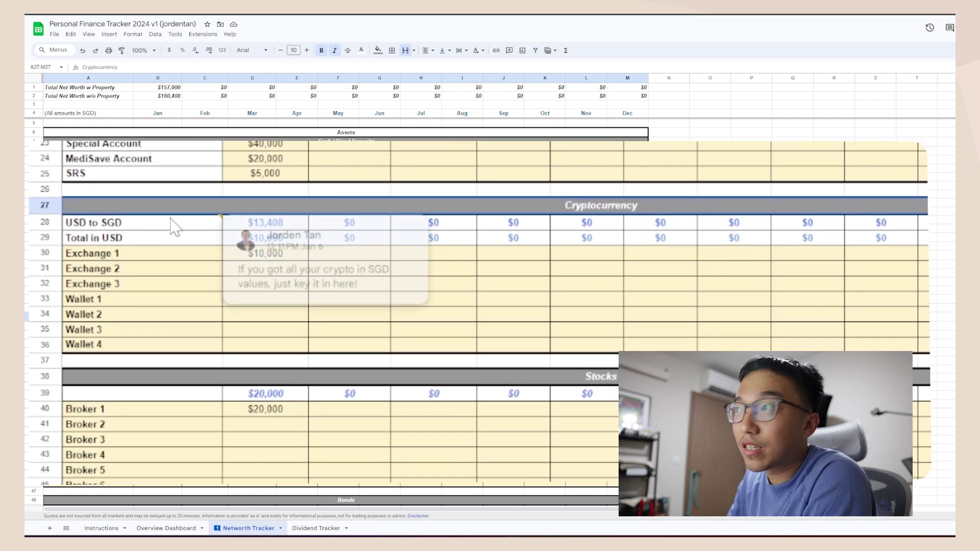
mouse_move(199, 233)
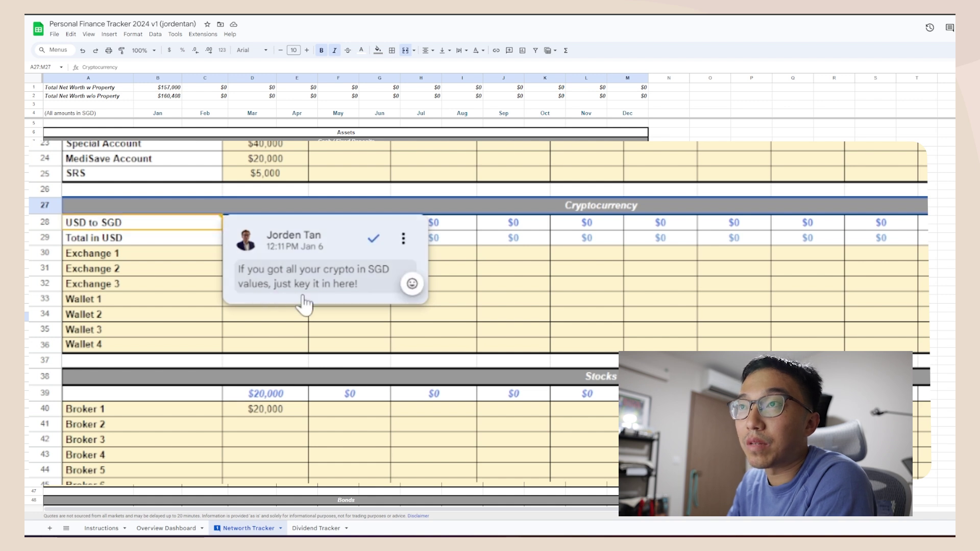
left_click(349, 331)
left_click(267, 221)
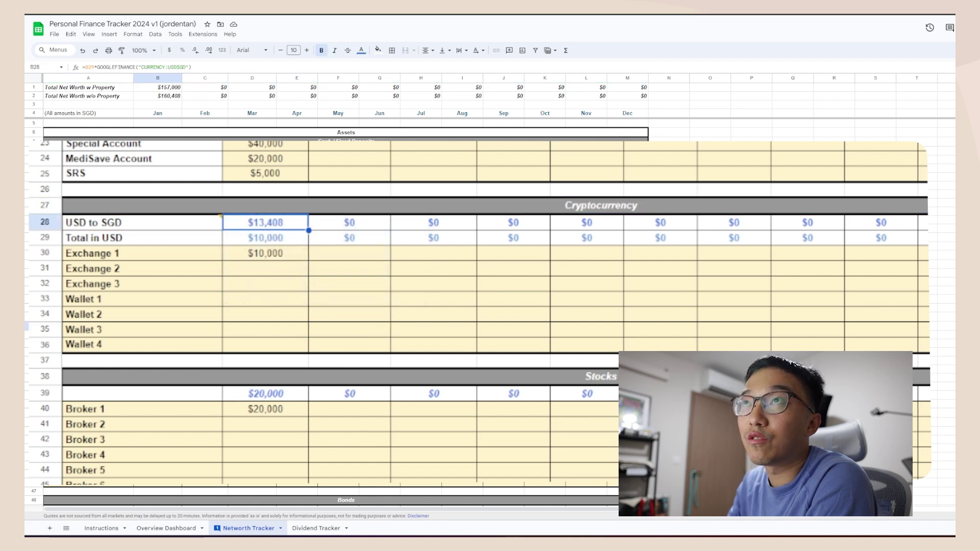
left_click(193, 315)
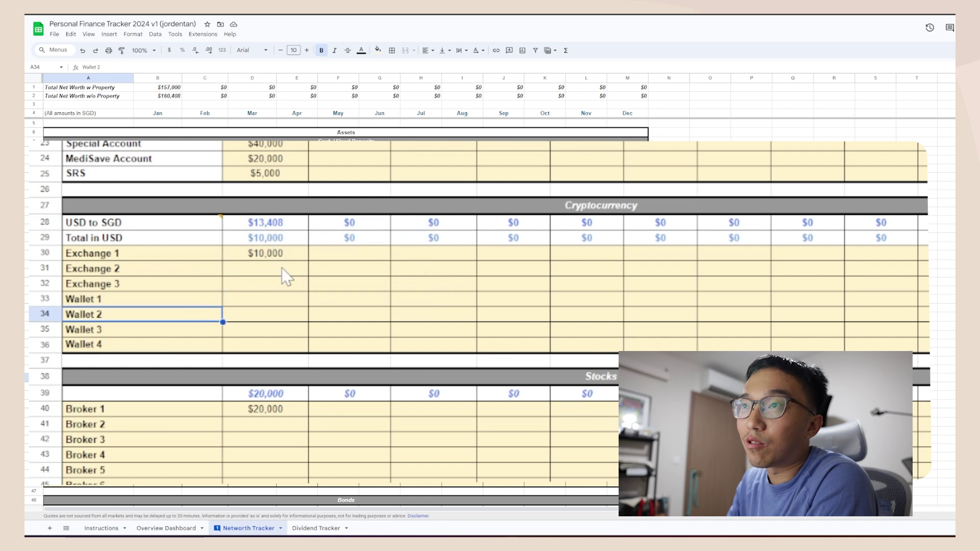
Rename Exchange 1, Exchange 2 and Exchange 3 as Binance, Coinbase and KuCoin in the Cryptocurrency section
left_click(189, 255)
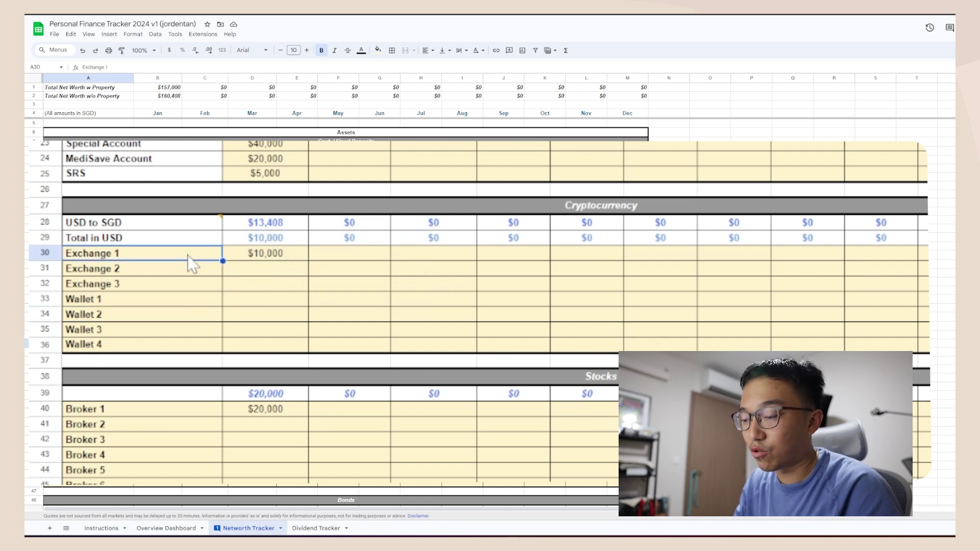
type("Biannc")
key("BackSpace")
key("BackSpace")
key("BackSpace")
key("BackSpace")
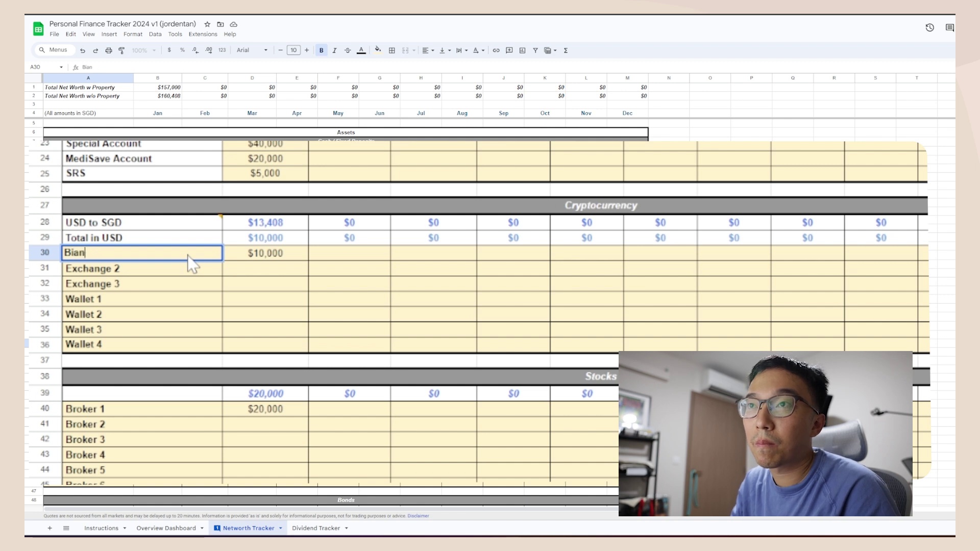
type("nance")
key("Return")
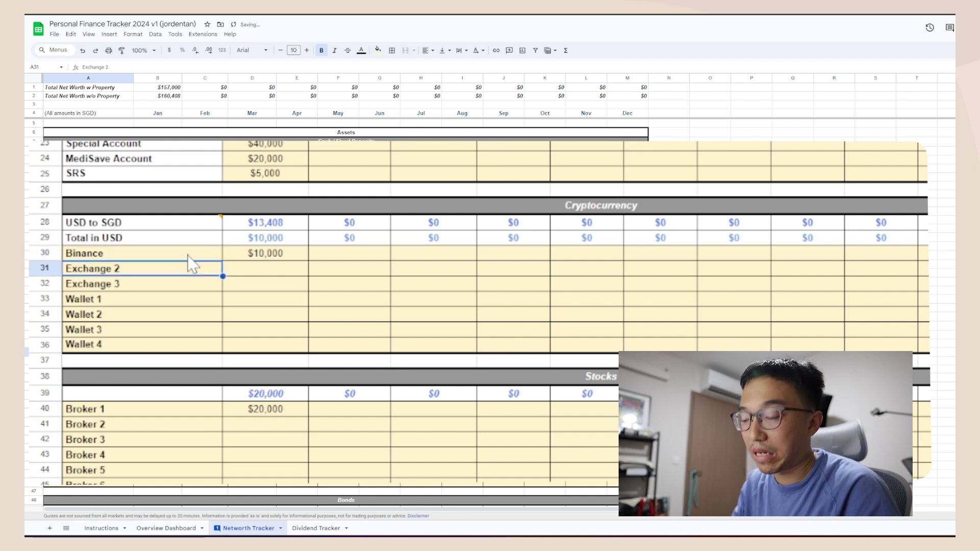
type("Coinbase")
key("Return")
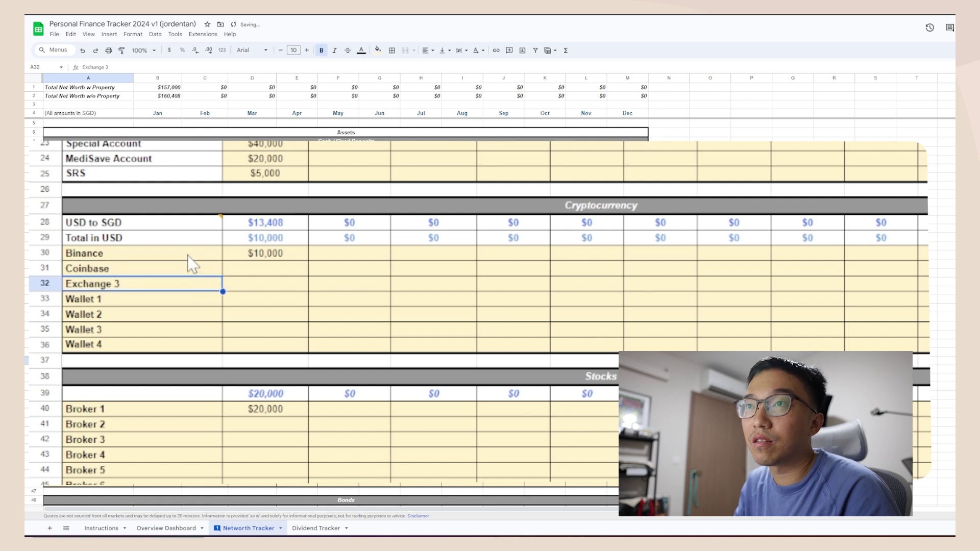
type("KuCoin")
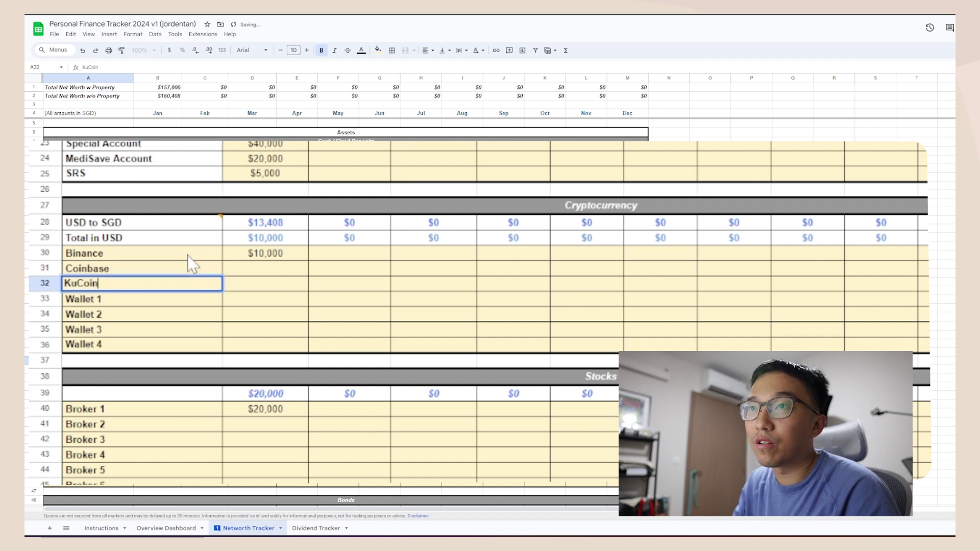
key("Return")
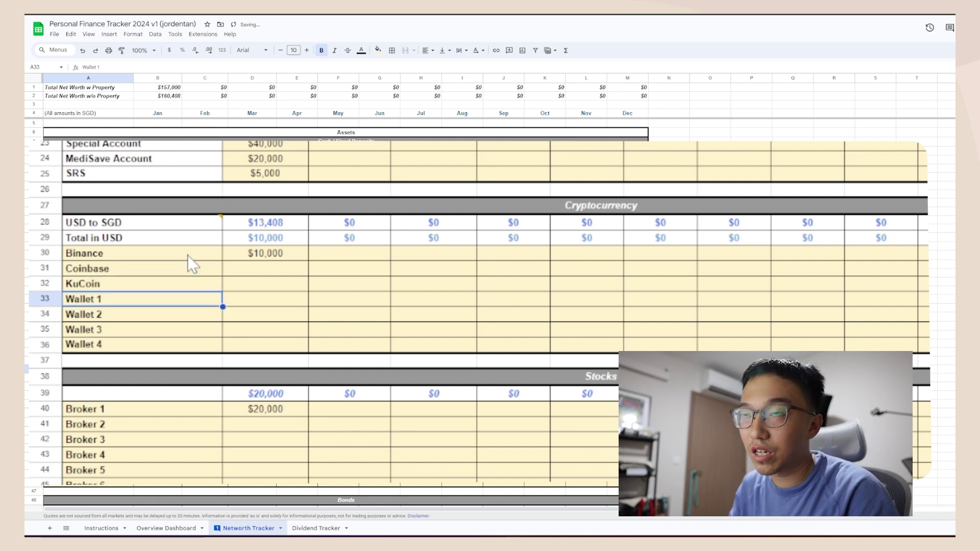
Replace the KuCoin name with Metamask in the Cryptocurrency section
key("Up")
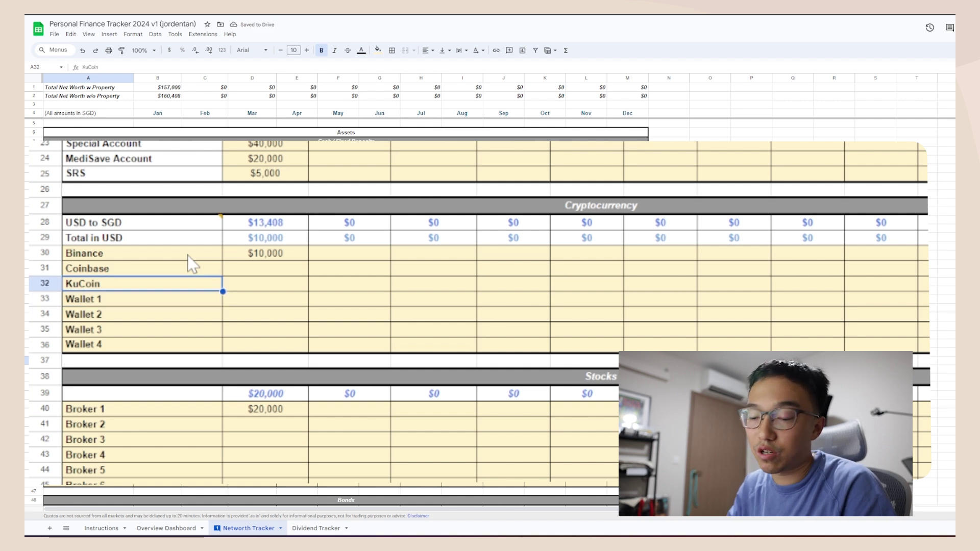
type("MEtaMa")
key("BackSpace")
key("BackSpace")
key("BackSpace")
key("BackSpace")
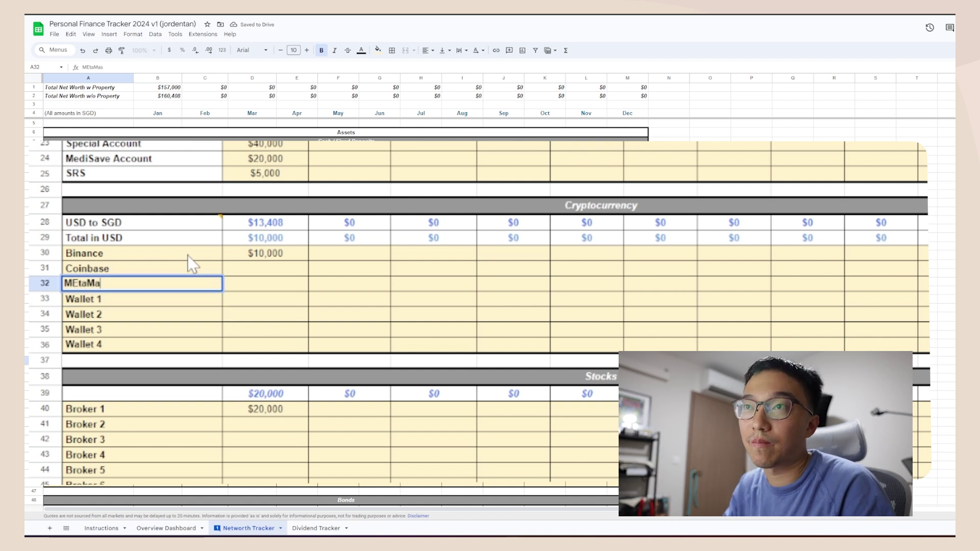
type("t")
key("BackSpace")
key("BackSpace")
type("etam")
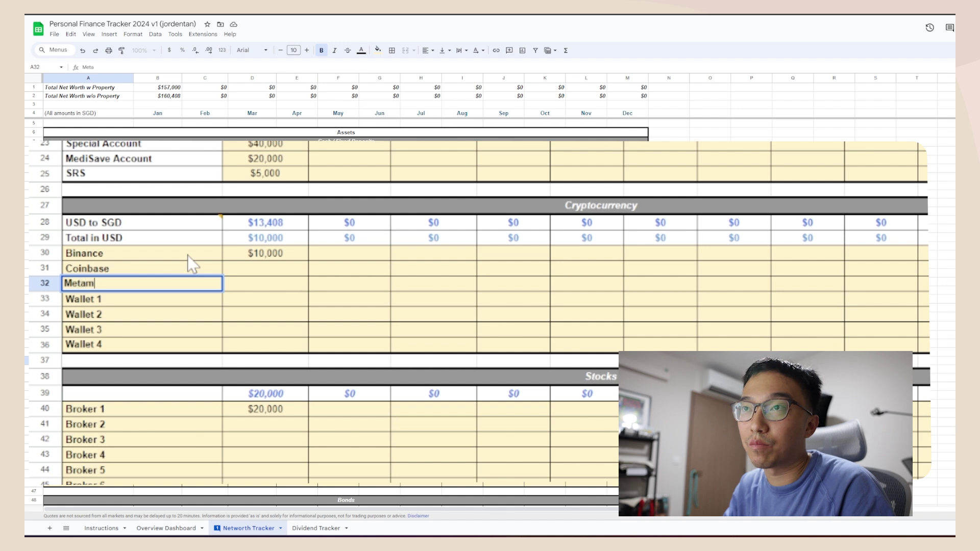
type("ask")
key("Tab")
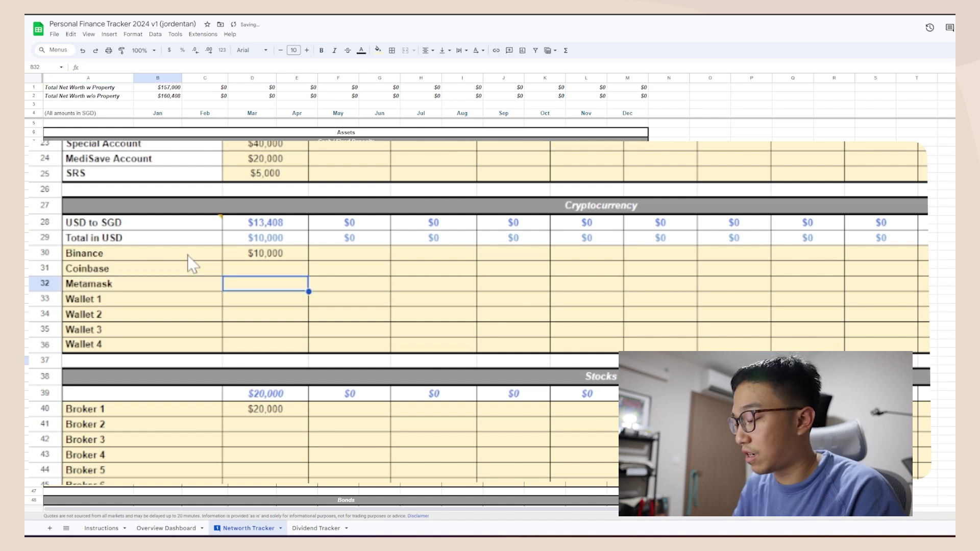
Set the January balances to 2000 for Metamask and 7000 for Coinbase
type("2000")
key("Up")
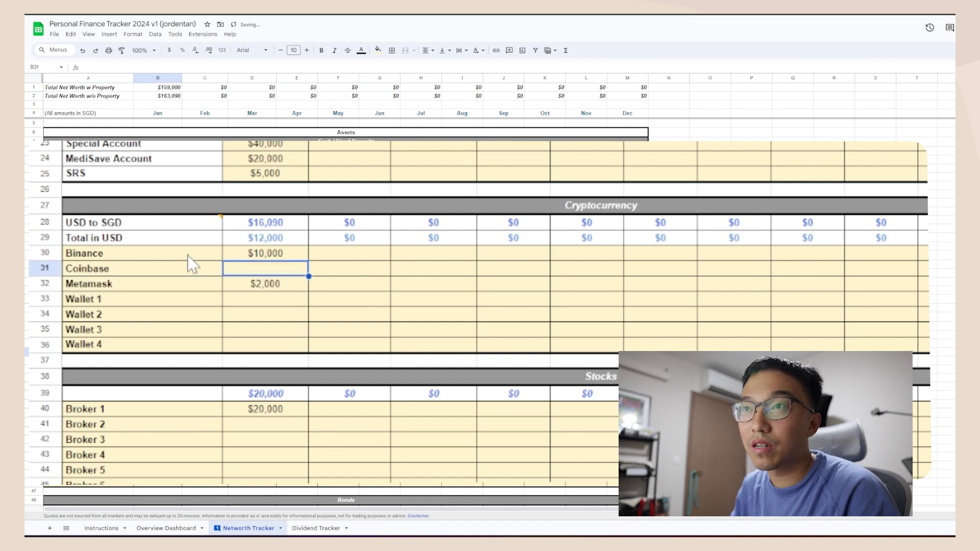
type("7000")
key("Return")
key("Down")
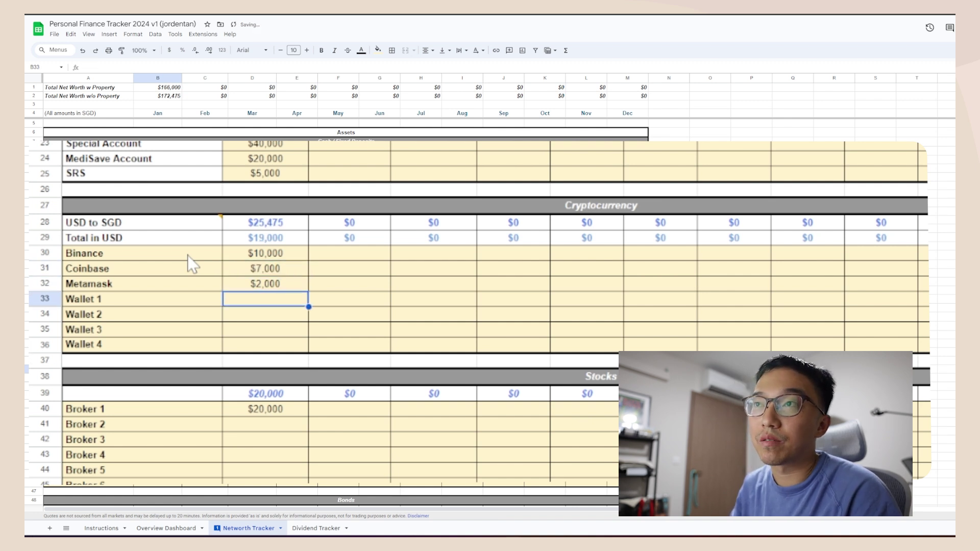
Rename Broker 1 to Broker 4 as Tigerbrokers, MooMoo, IBKR and Webull in the Stocks section
scroll(232, 231, "down", 2)
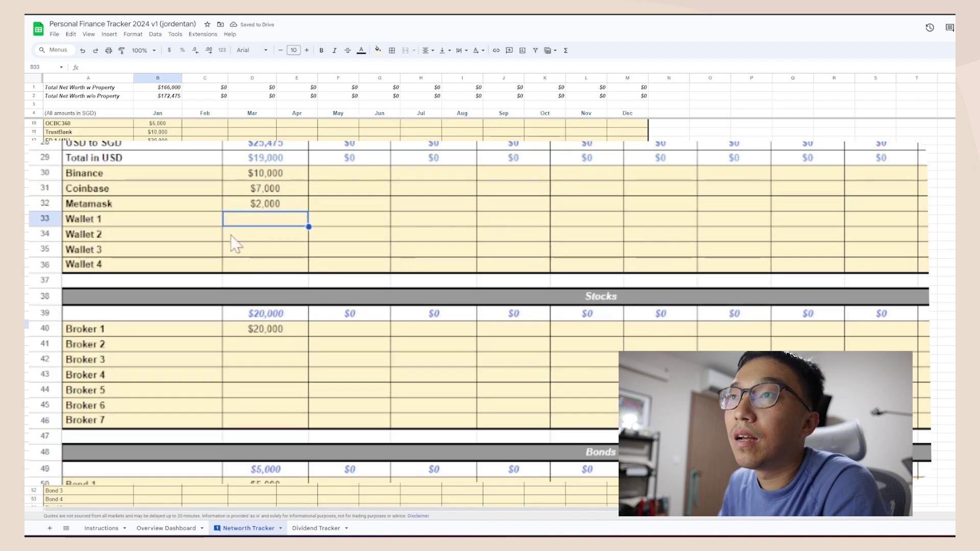
left_click(618, 299)
left_click(183, 336)
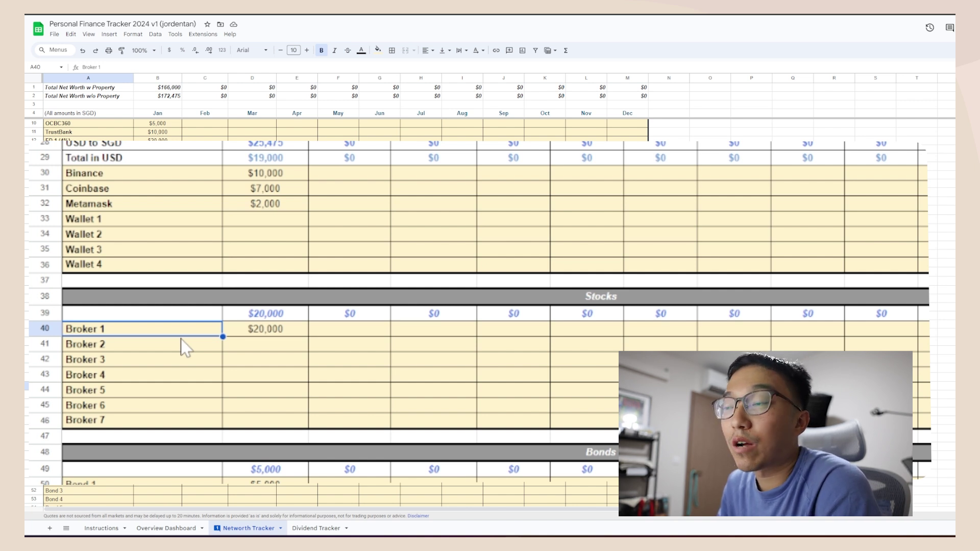
type("Togerbrok")
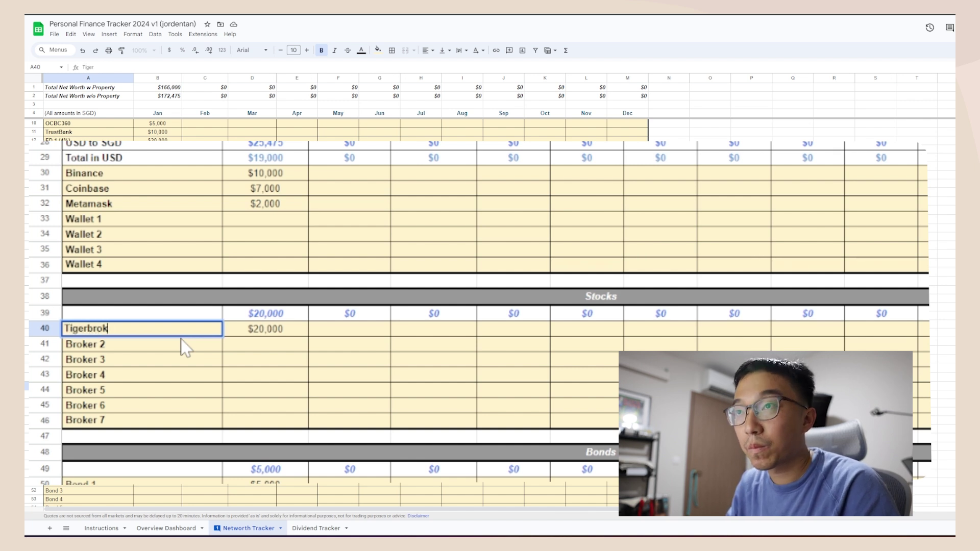
key("Return")
type("MooMoo")
key("Return")
type("IBKR")
key("Return")
type("Webull")
Set the January balances to 15000 for MooMoo, 12000 for IBKR and 30,000 for Webull
key("Tab")
key("Up")
key("Up")
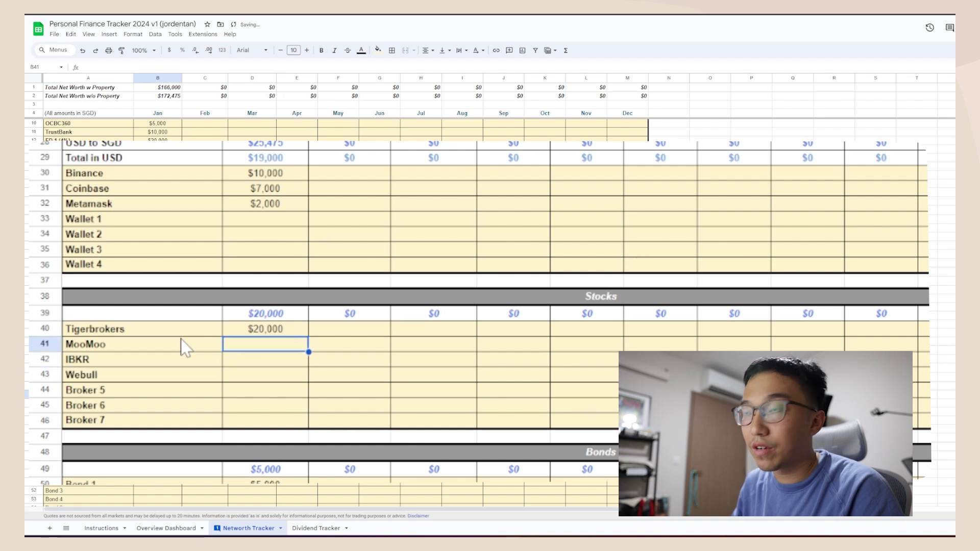
type("15000")
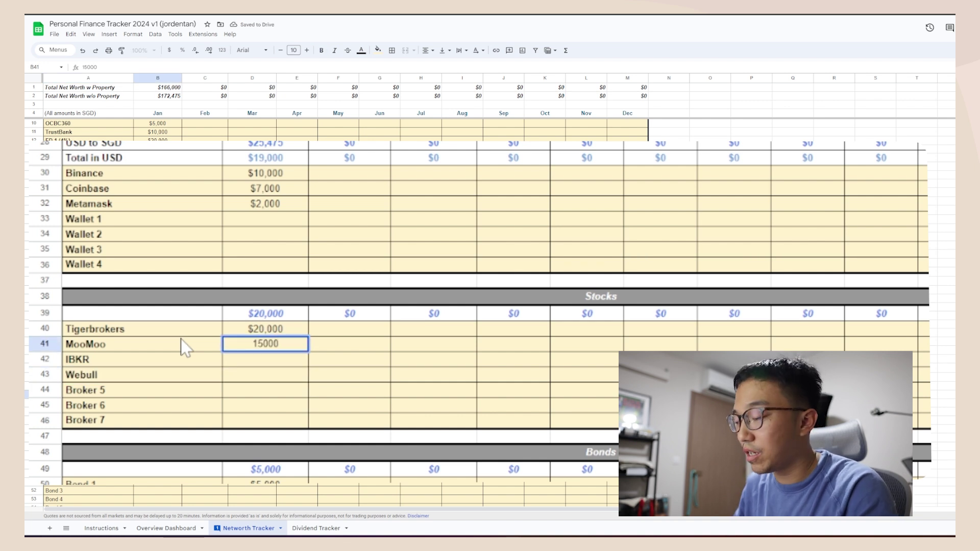
key("Return")
type("12000")
key("Return")
type("3")
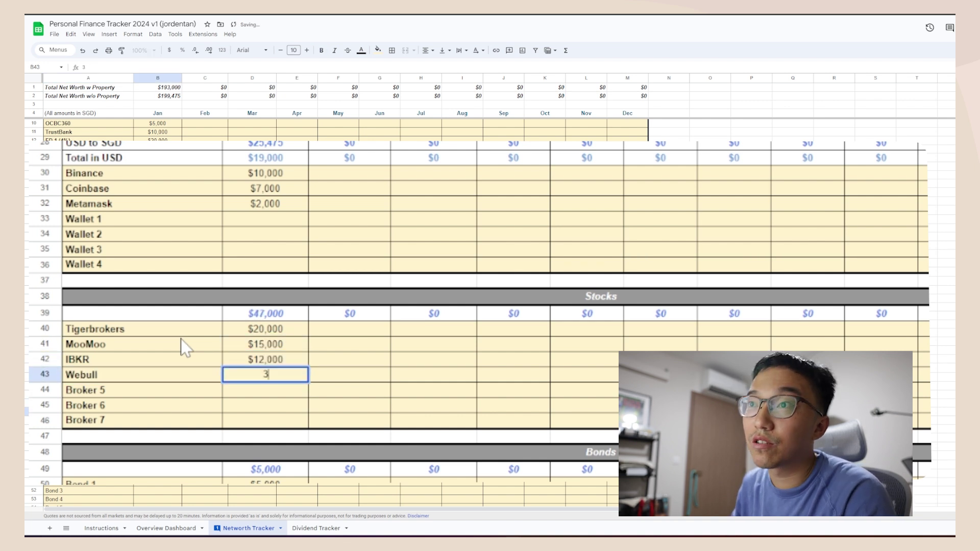
type("0,000")
key("Return")
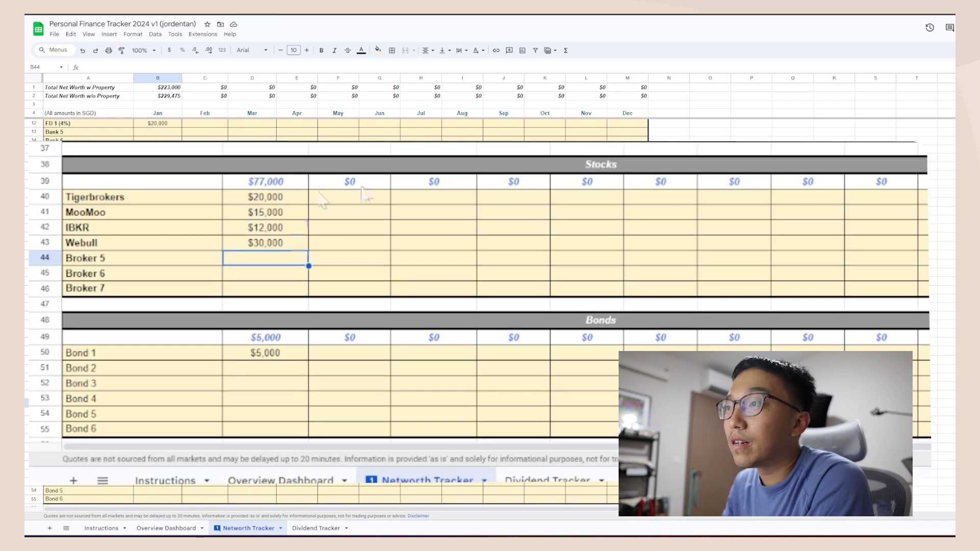
Make the Bond 1 to Bond 6 names bold in the Bonds section
scroll(323, 201, "down", 5)
left_click(202, 250)
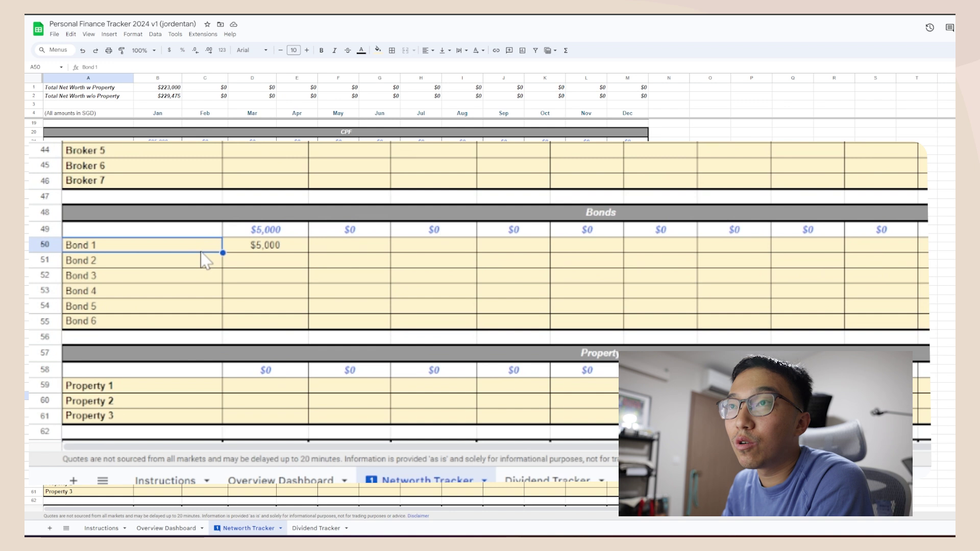
left_click_drag(203, 256, 203, 329)
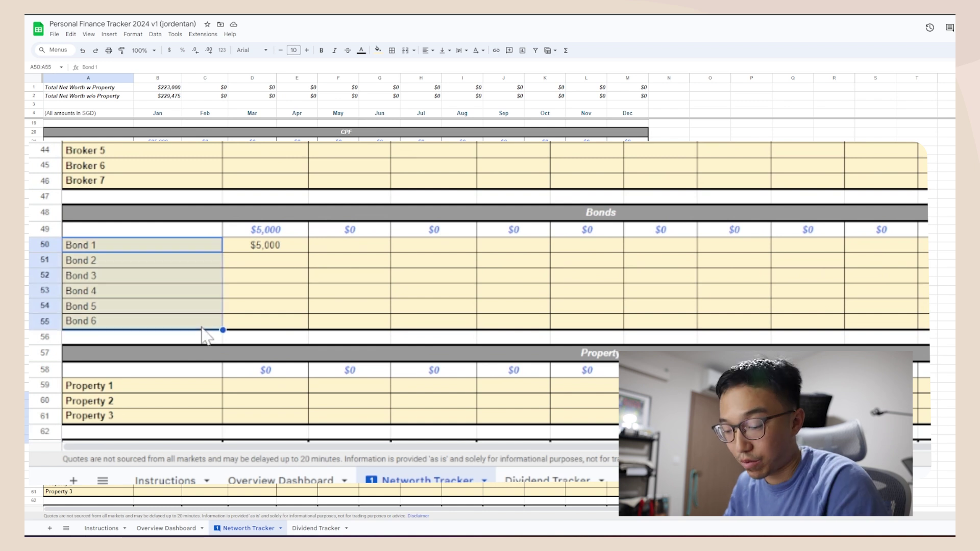
key("ctrl+b")
left_click(203, 236)
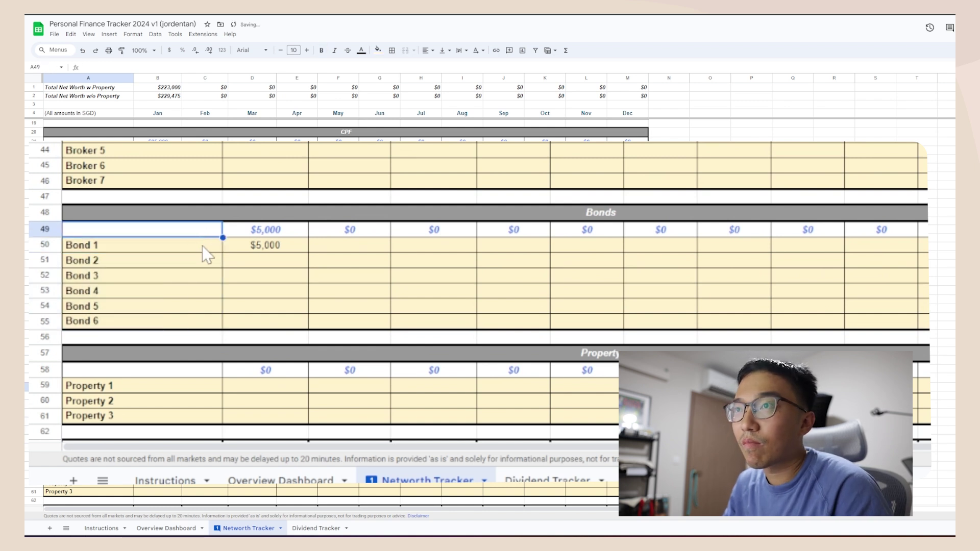
Rename Bond 1 and Bond 2 as SSB and T-Bils in the Bonds section
left_click(202, 246)
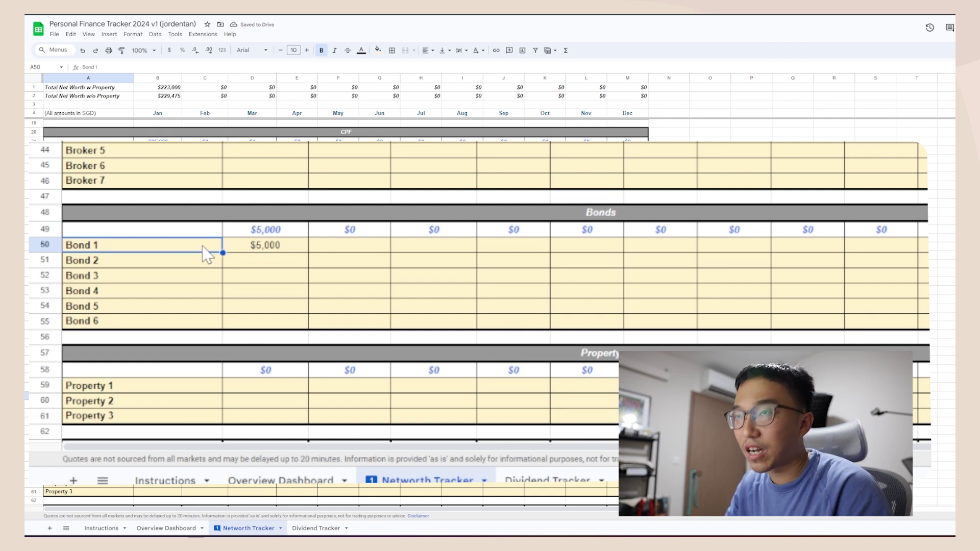
type("SS")
key("BackSpace")
type("SB")
key("Return")
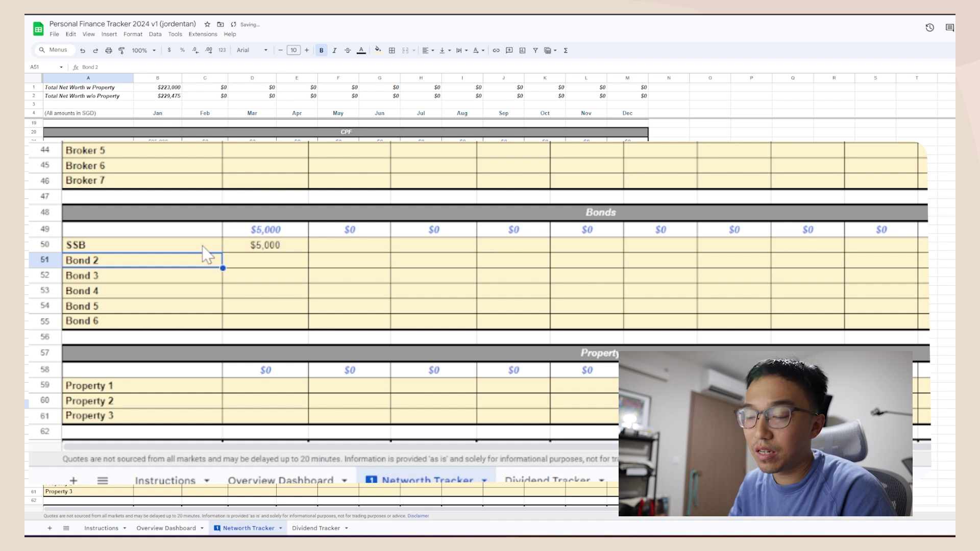
type("T-Bil")
type("ss")
Set the January balances to 15,000 for SSB and 10,000 for T-Bils
key("Tab")
key("Up")
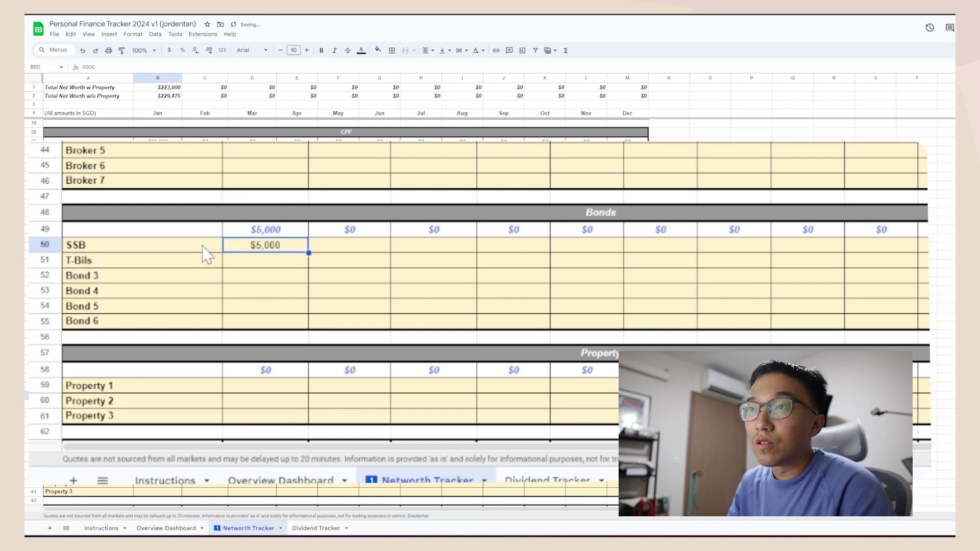
type("15,000")
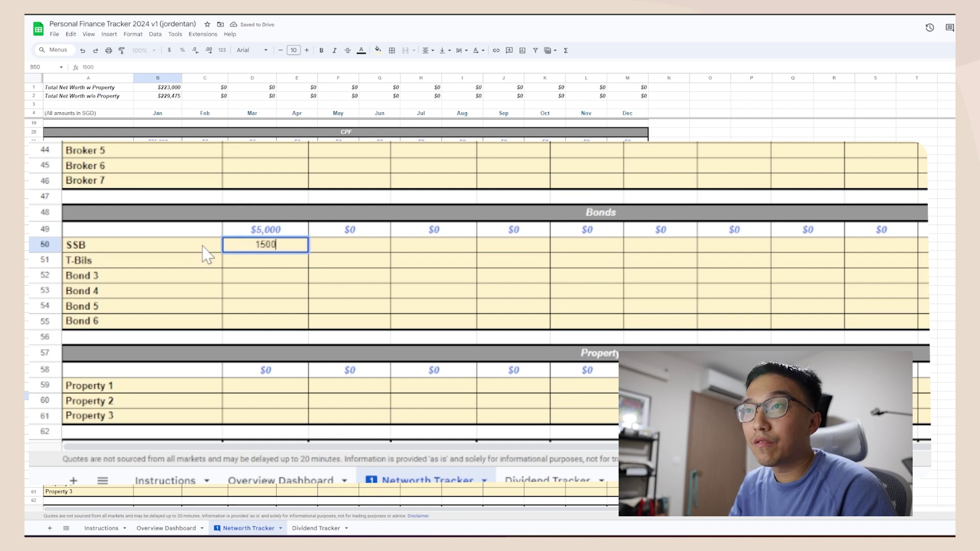
key("Return")
type("10,000")
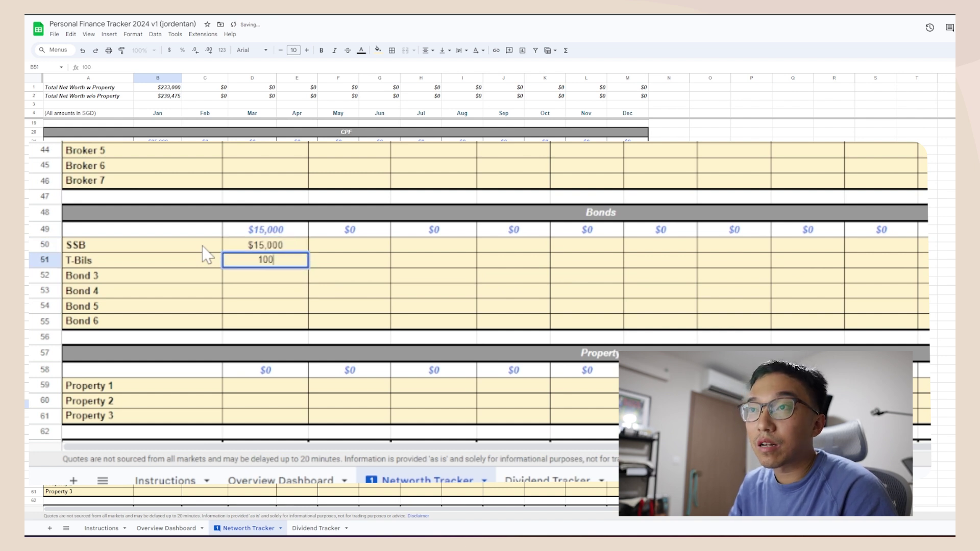
key("Return")
Rename Bond 3 as Astrea Bonds and set its January balance to 15,000
key("Left")
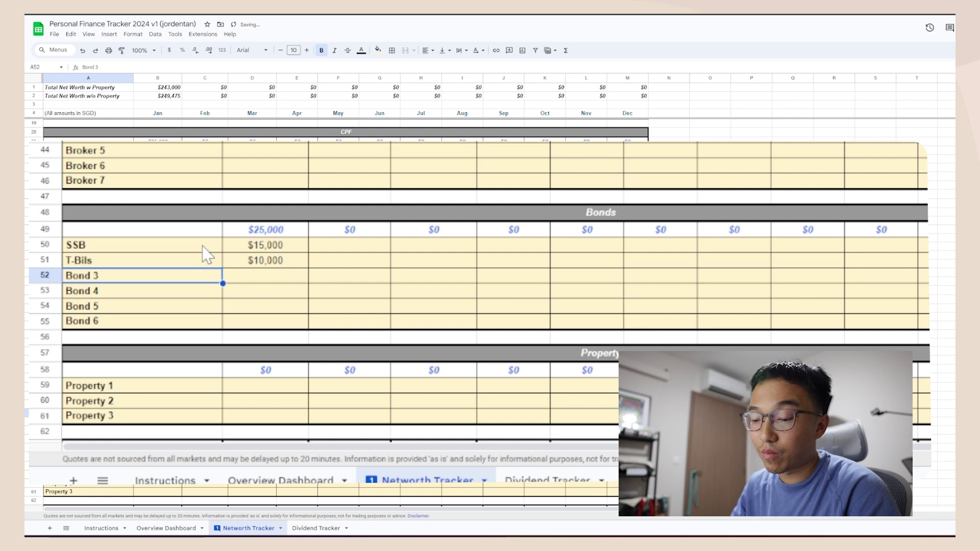
type("Astrea Bonds")
key("Tab")
type("15,000")
key("Tab")
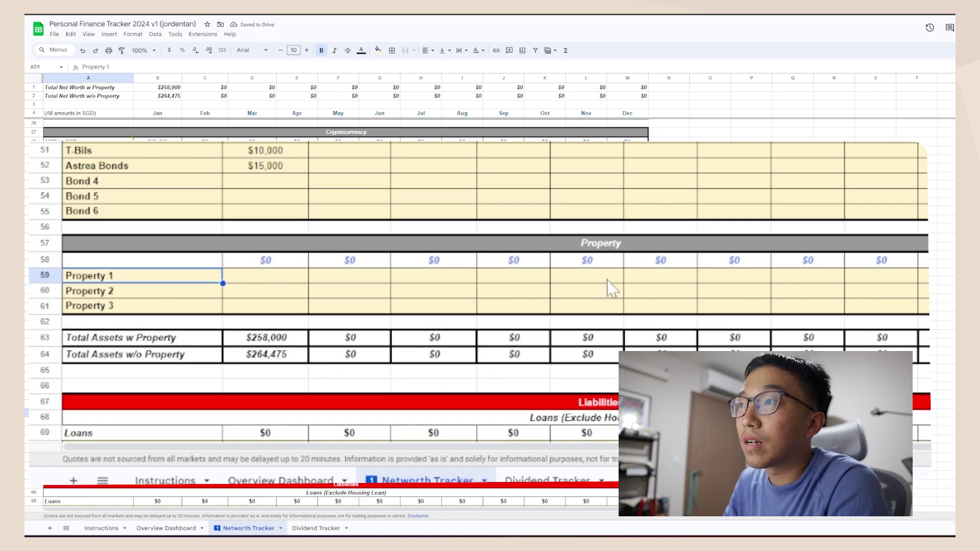
Set the January value of Property 1 to 150000 in the Property section
left_click(281, 277)
type("150000")
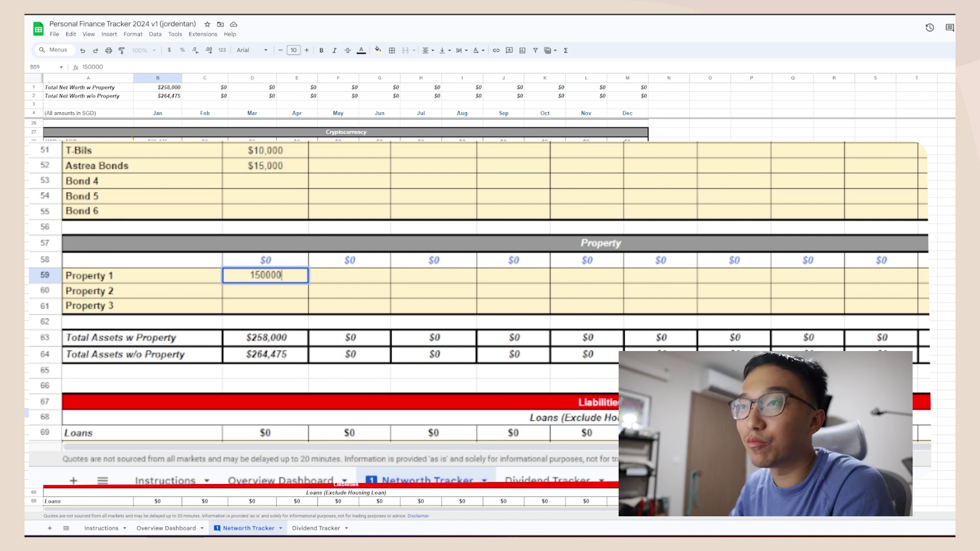
left_click(401, 211)
left_click(305, 280)
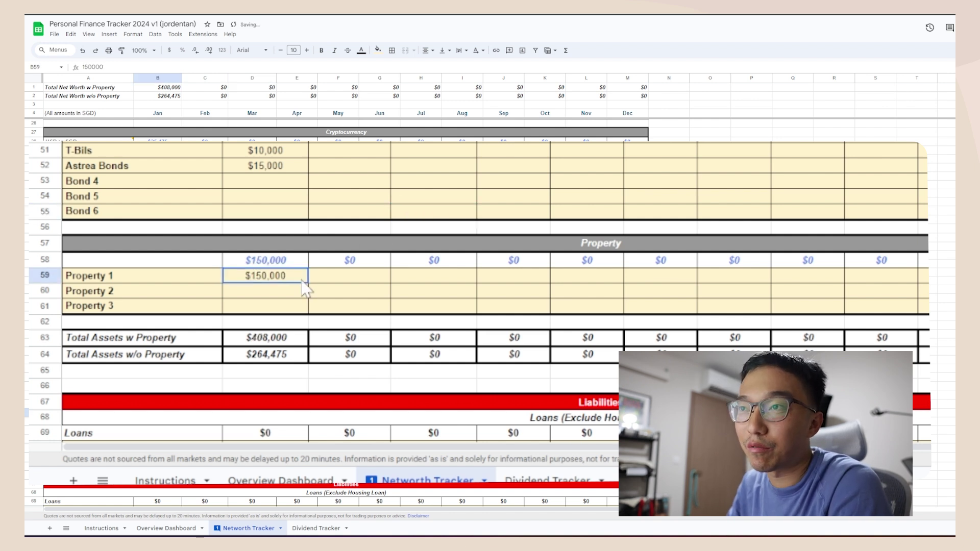
Inspect the January formulas for Total Assets with and without Property and compare the sections they add up
scroll(303, 285, "down", 2)
scroll(307, 306, "down", 2)
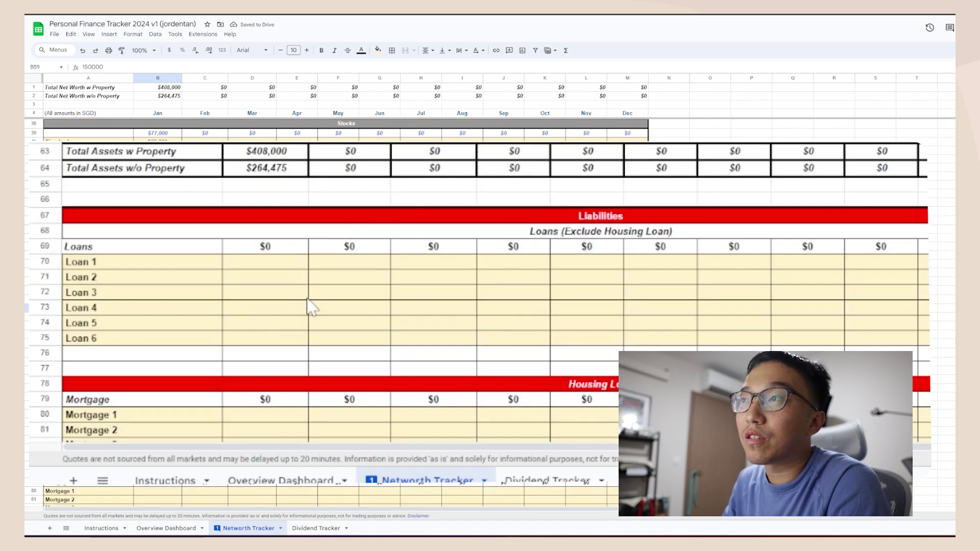
left_click(265, 158)
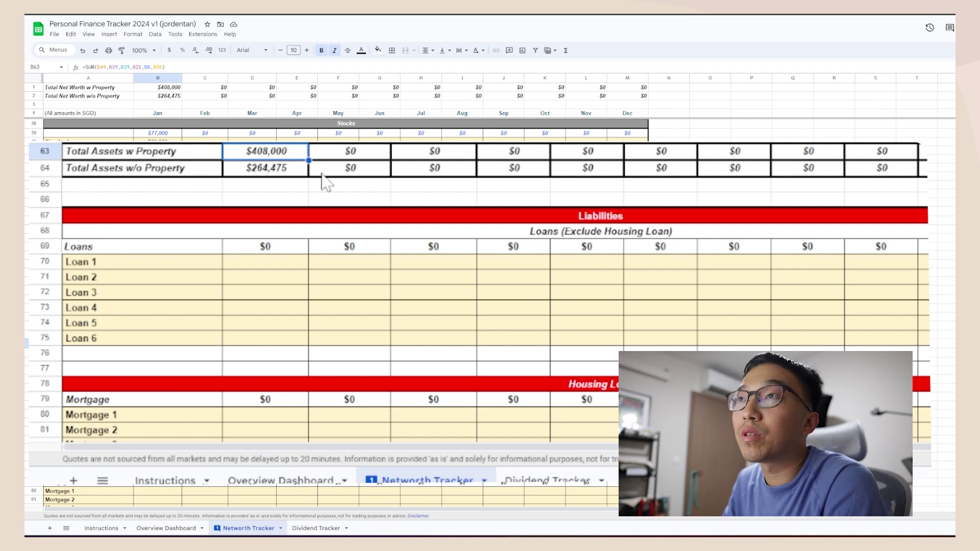
left_click(275, 173)
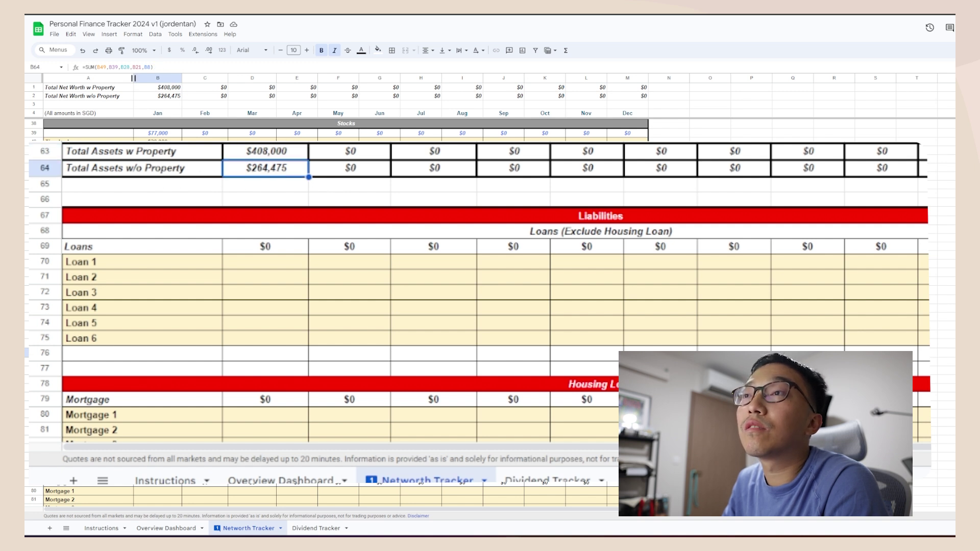
scroll(480, 286, "up", 5)
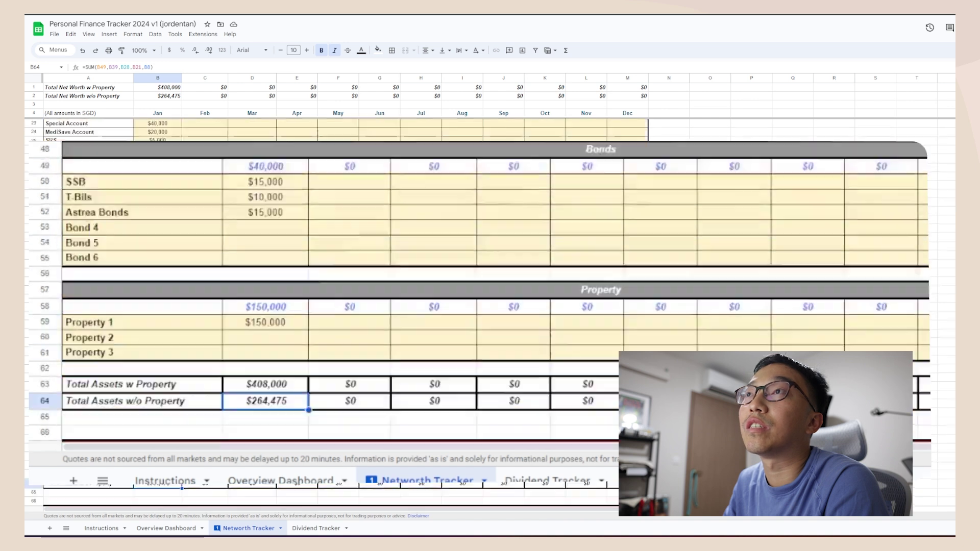
scroll(275, 197, "down", 7)
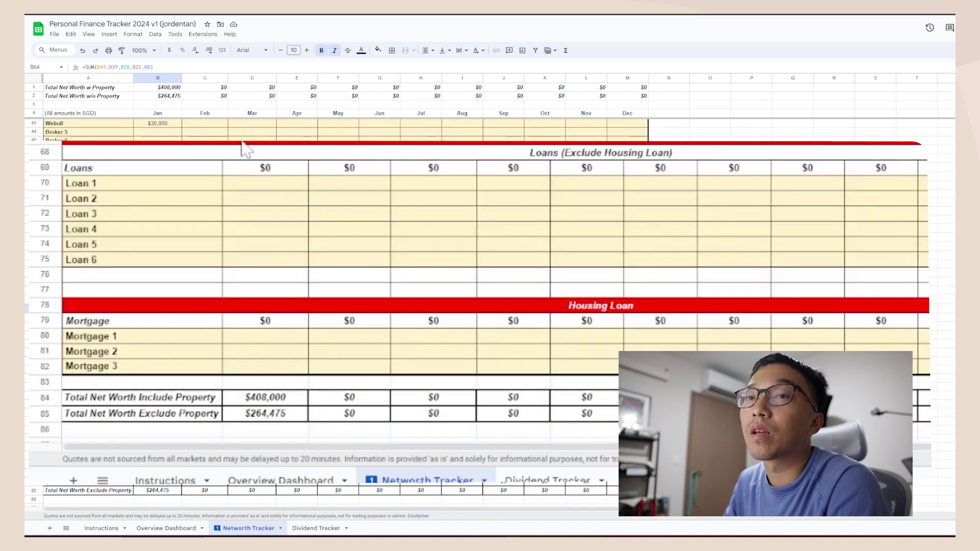
Rename Loan 1, Loan 2 and Loan 3 as Student Loan, Credit Card Lona and Personal Loan in the Liabilities section
scroll(275, 197, "down", 3)
left_click(338, 325)
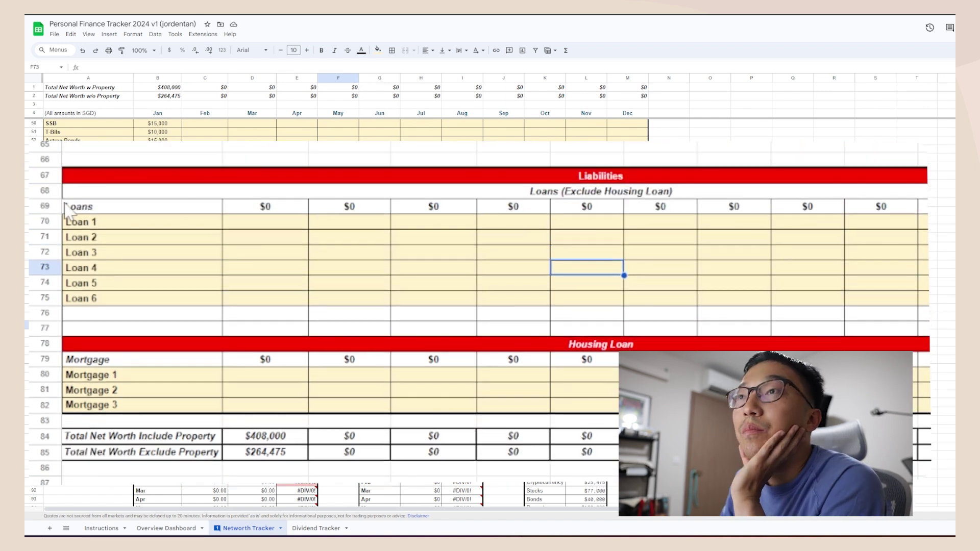
left_click(116, 228)
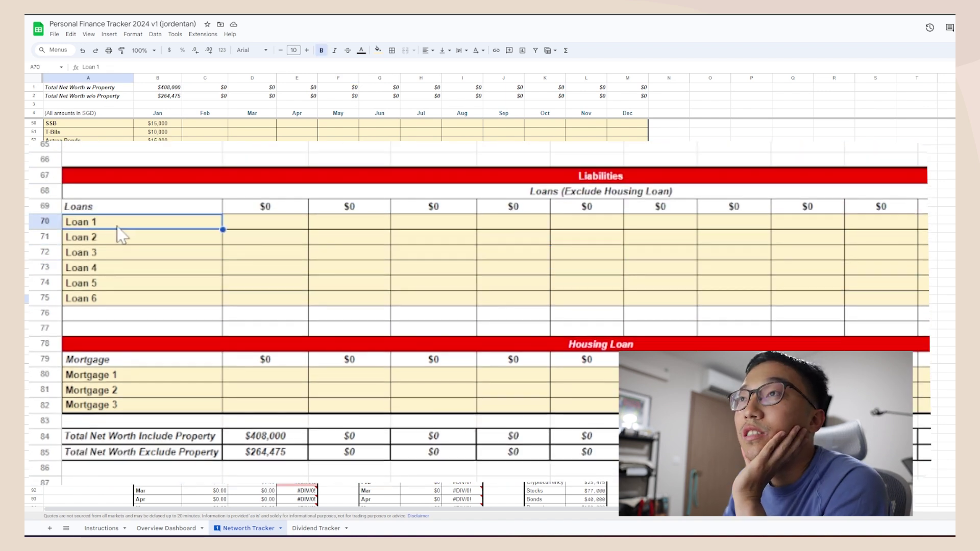
type("Student Loan")
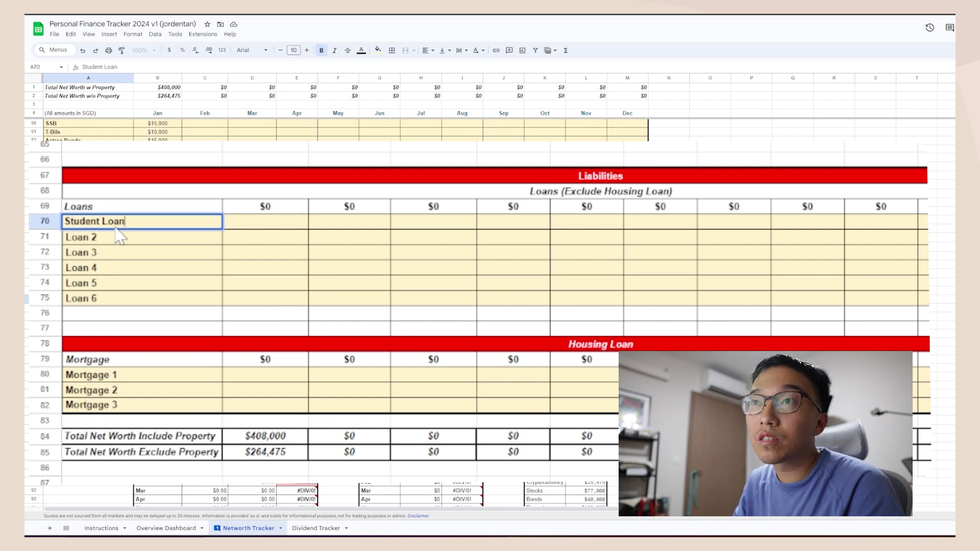
key("Return")
type("Credit Card")
key("Return")
key("Delete")
type("Pe")
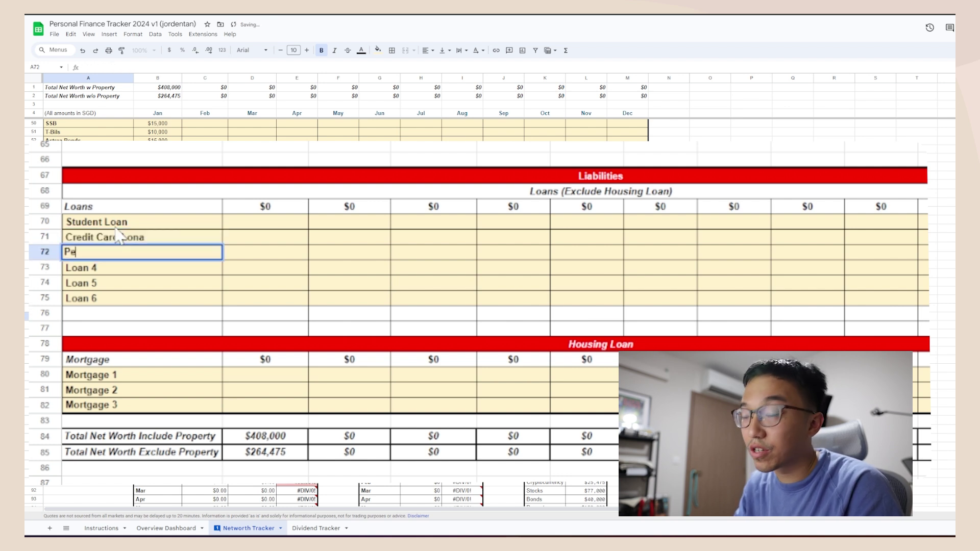
type("rsonal Loan")
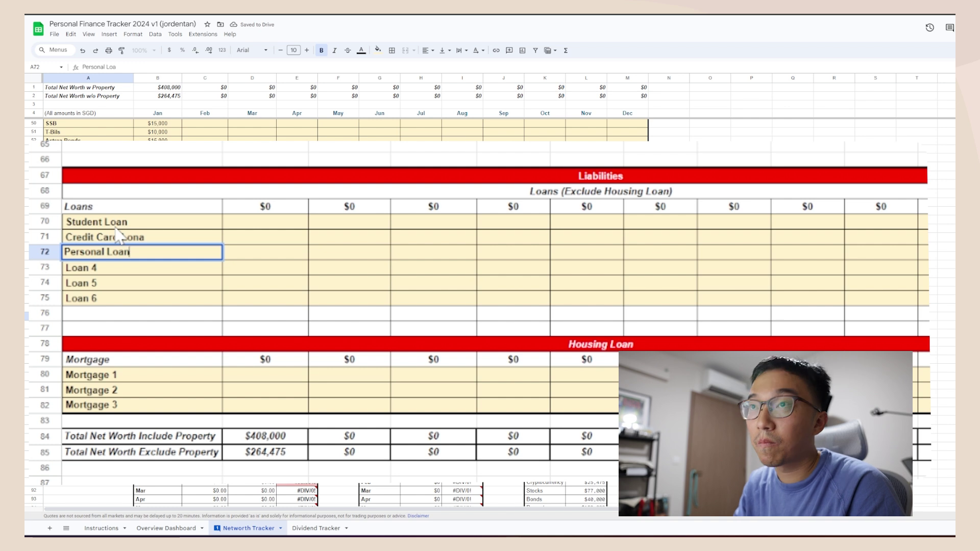
Correct the misspelled credit card entry in the Loans list to Credit Card Loan
left_click(117, 235)
left_click(134, 66)
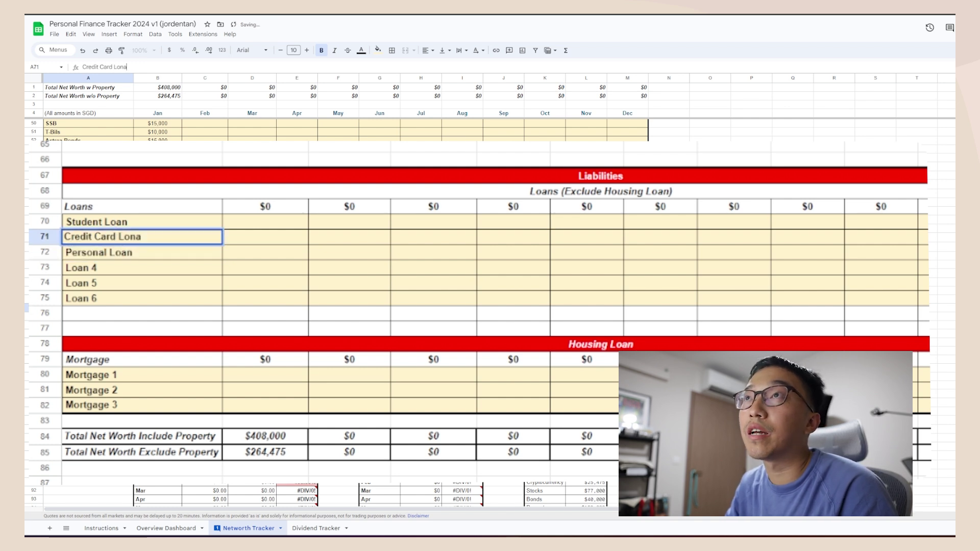
key("BackSpace")
key("BackSpace")
type("an")
key("Tab")
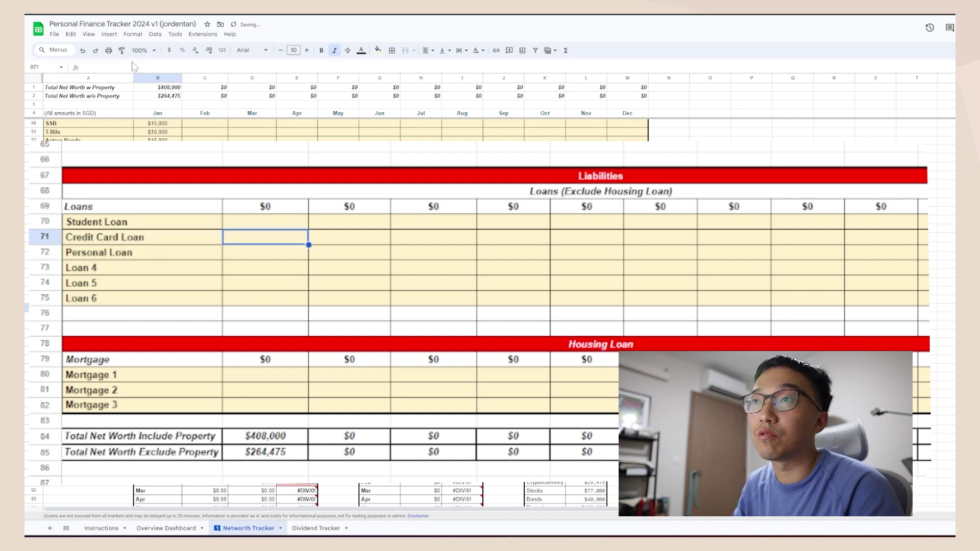
Enter January balances of 20,000 for Student Loan and 2,000 for Credit Card Loan in the Liabilities section
key("Up")
type("20,000")
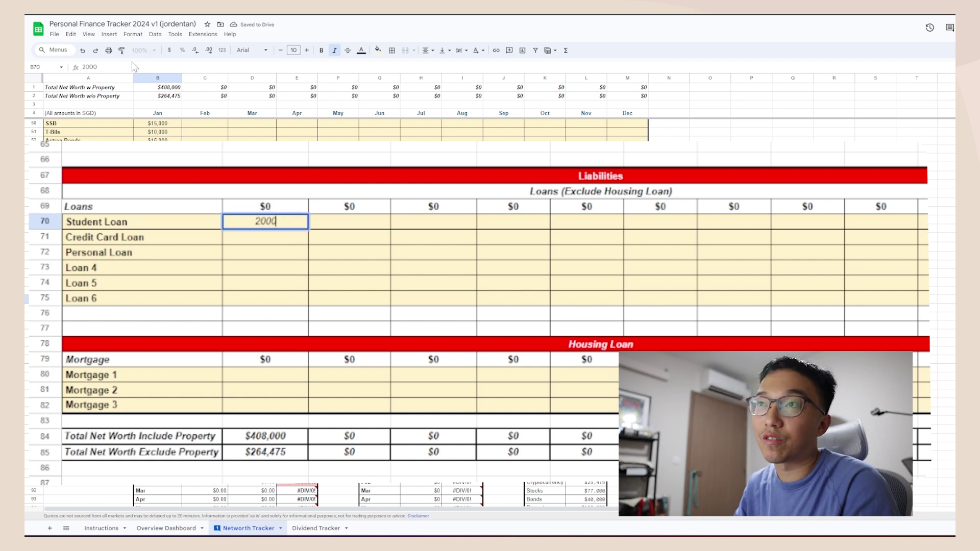
key("Return")
type("2000")
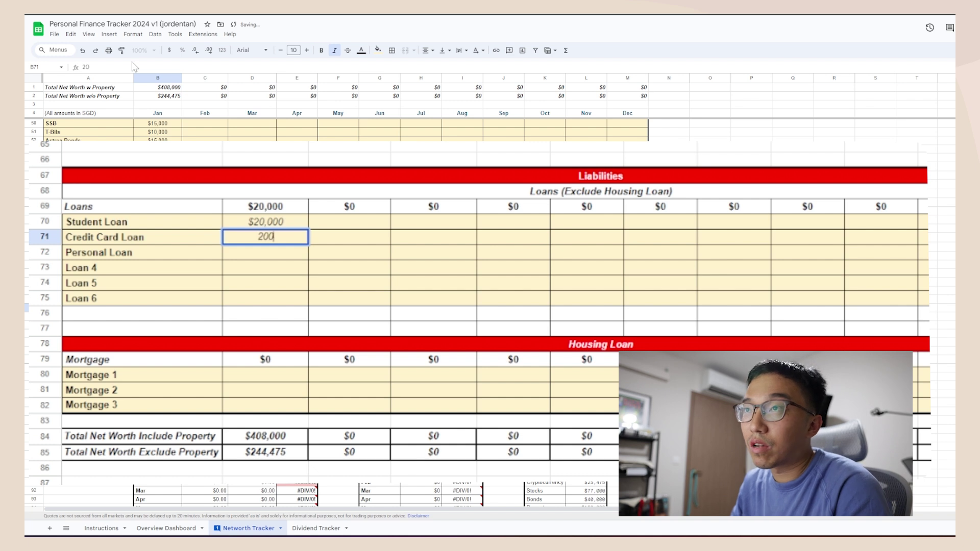
key("Return")
Set the January balance of Personal Loan in the Loans list to 15,000
type("150")
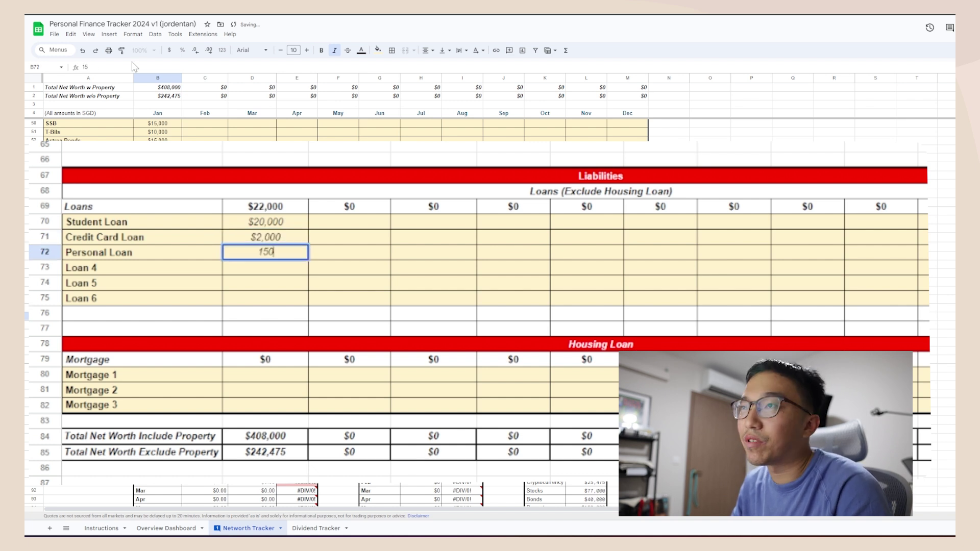
key("Return")
key("Down")
key("Up")
key("Up")
type("15,000")
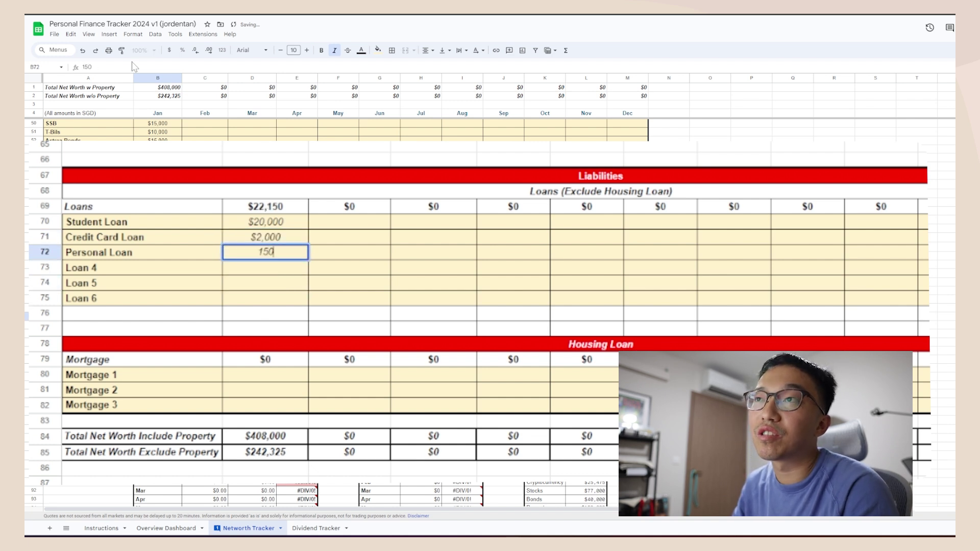
key("Return")
key("Down")
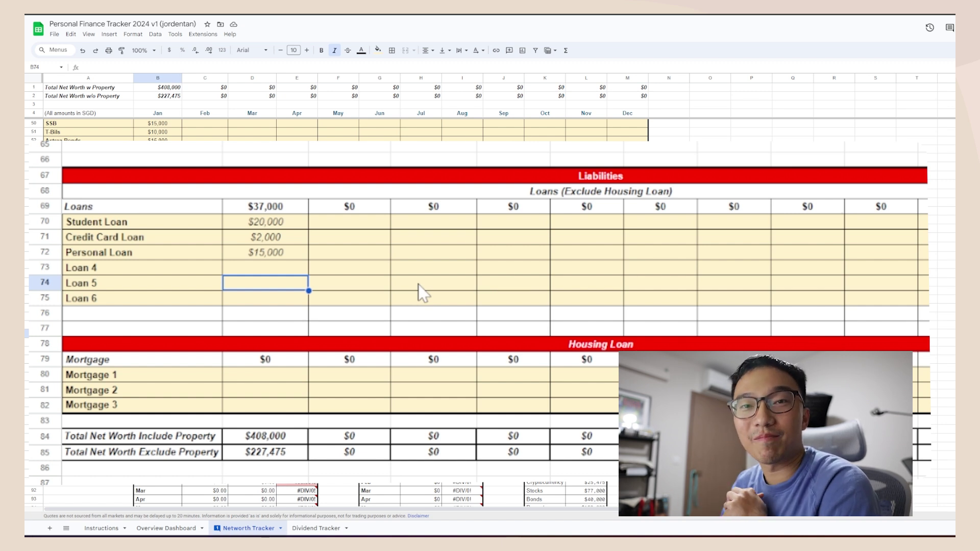
Rename Mortgage 1 in the Housing Loan section as HDB Loan and set its January balance to 75000
scroll(419, 291, "down", 1)
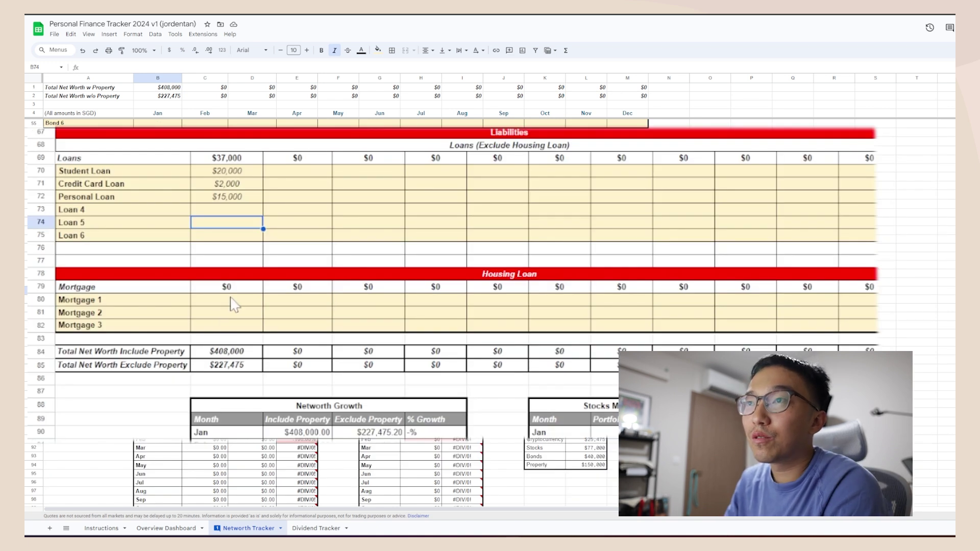
left_click(234, 302)
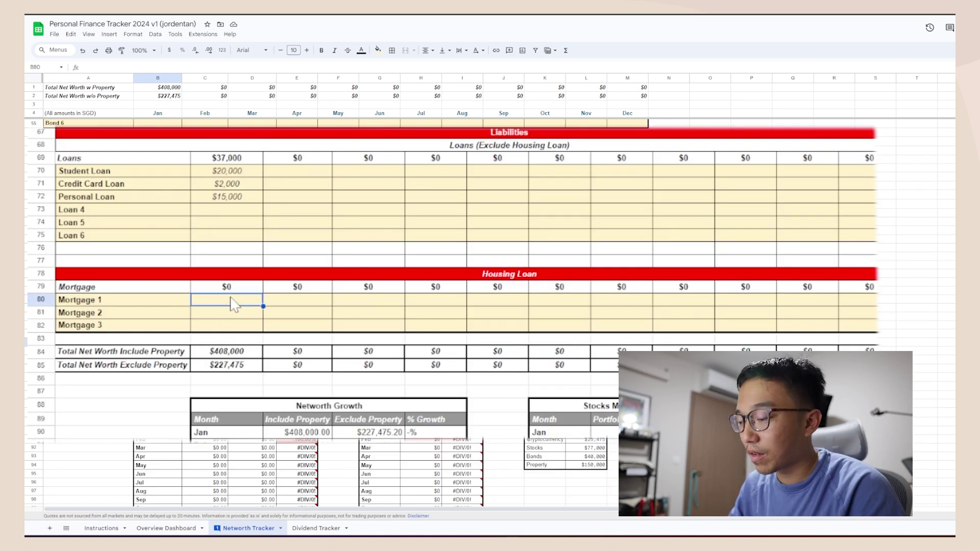
key("Left")
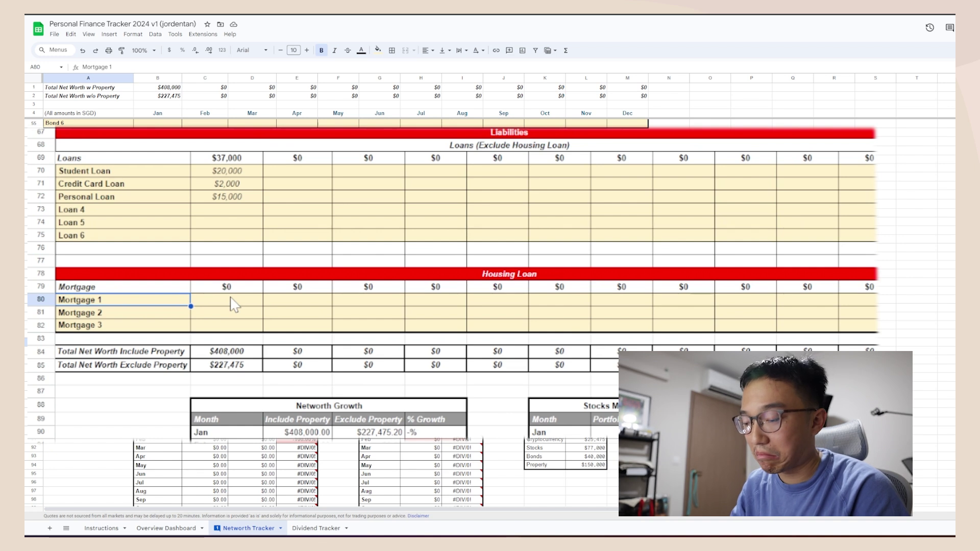
type("HDB")
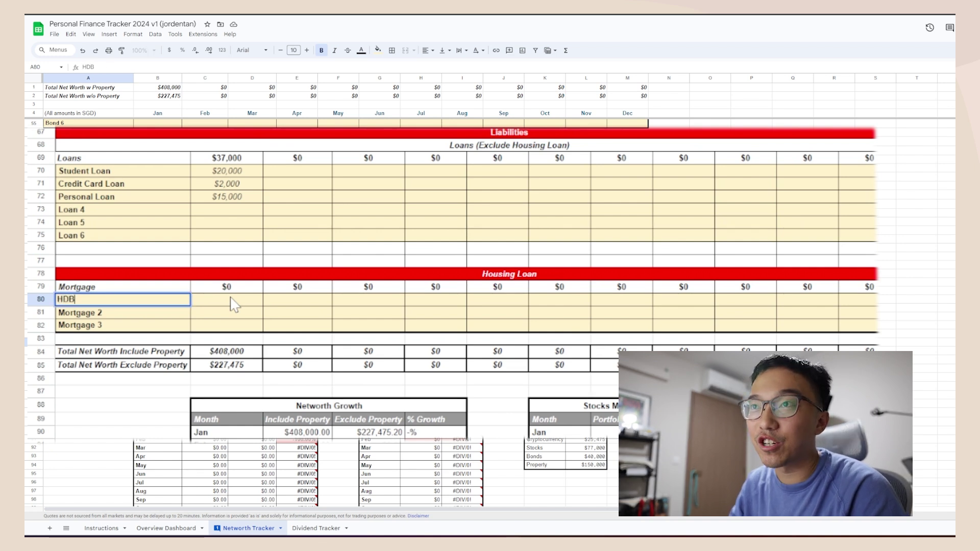
type(" Loa")
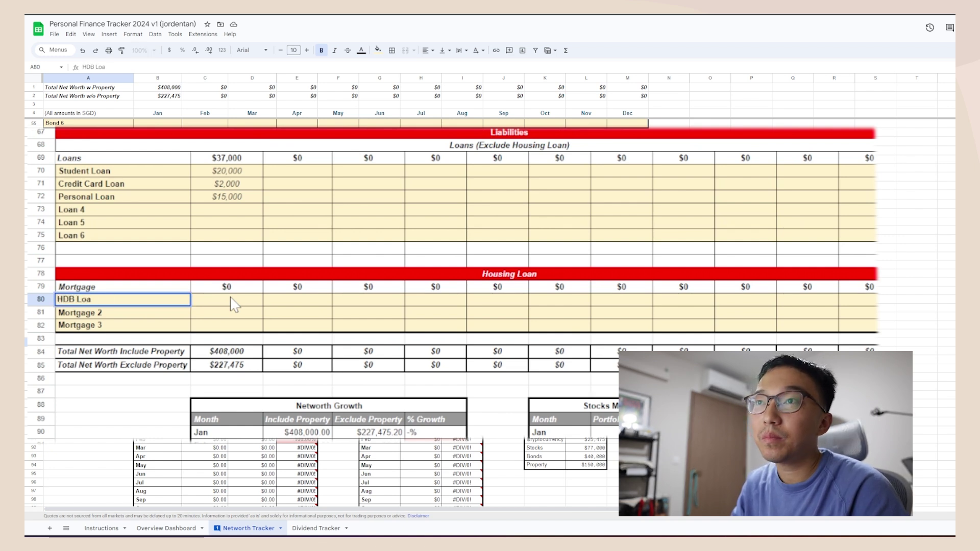
type("n")
key("Tab")
type("70")
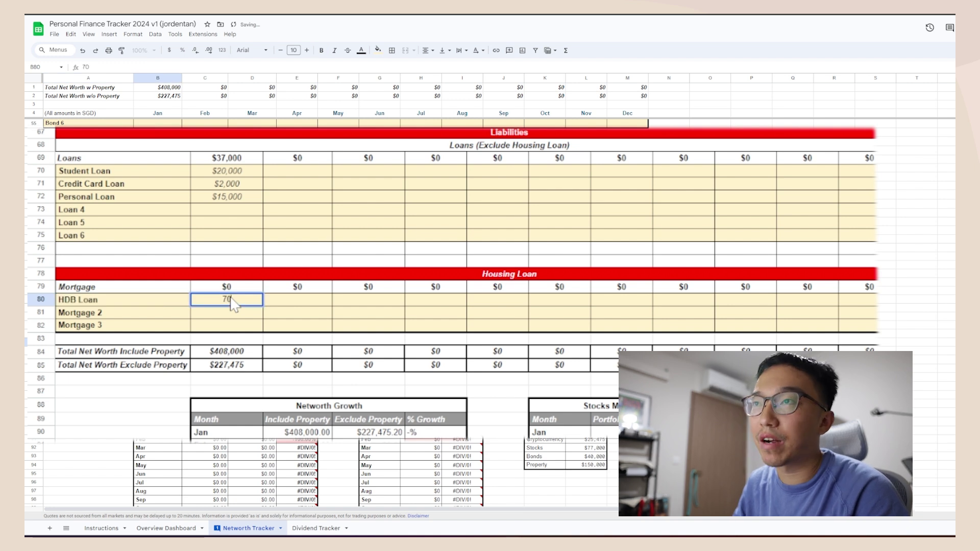
type("000")
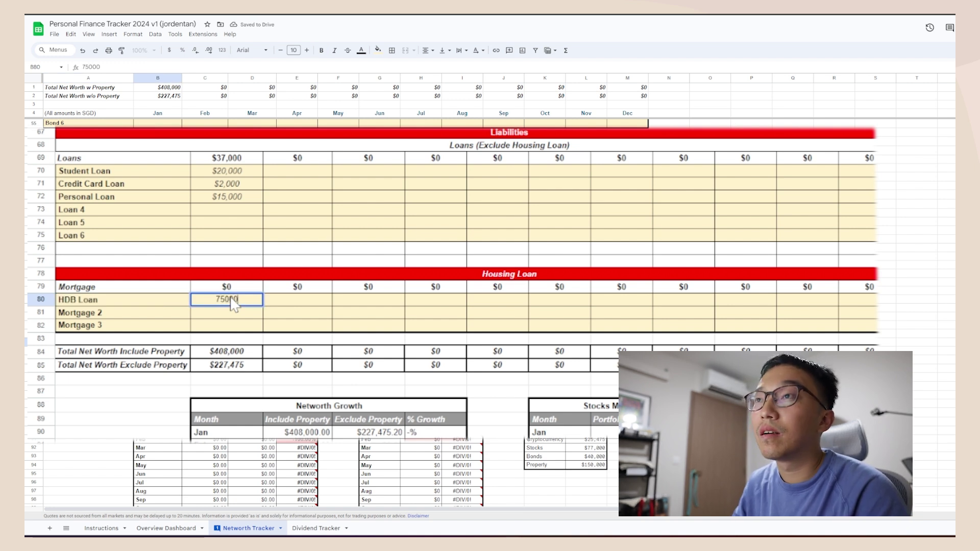
key("Tab")
left_click(337, 328)
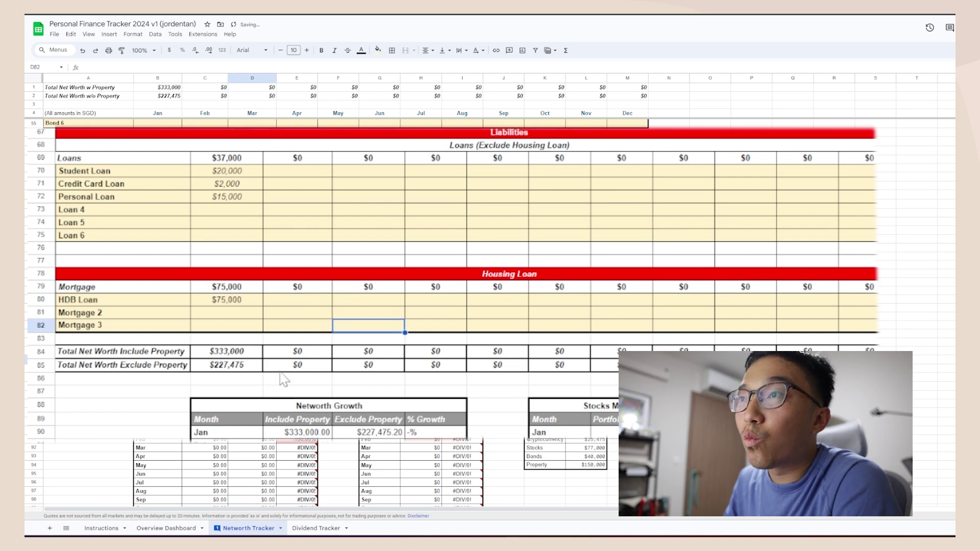
Review the growth tables below the net worth totals, and highlight January's yellow input cells on the Dividend Tracker sheet
scroll(577, 408, "down", 3)
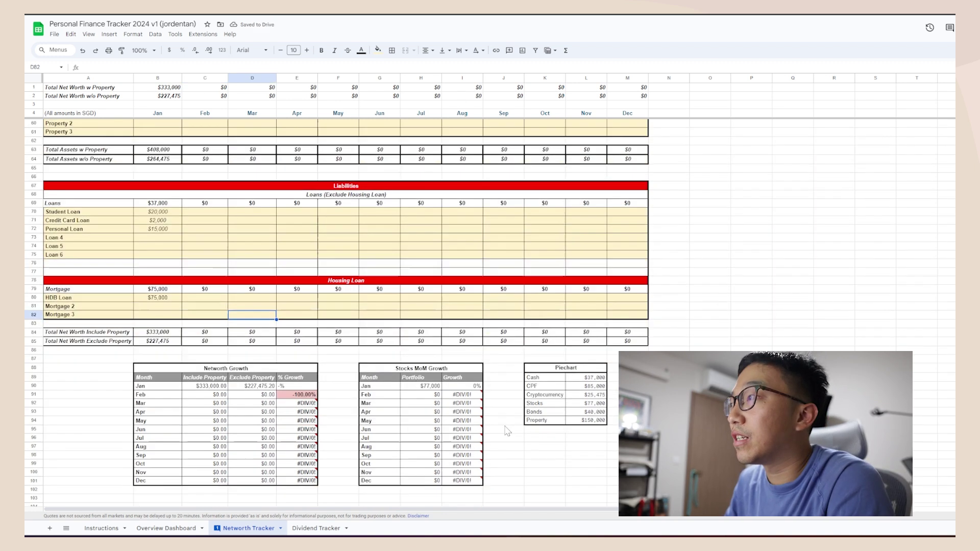
scroll(217, 301, "up", 3)
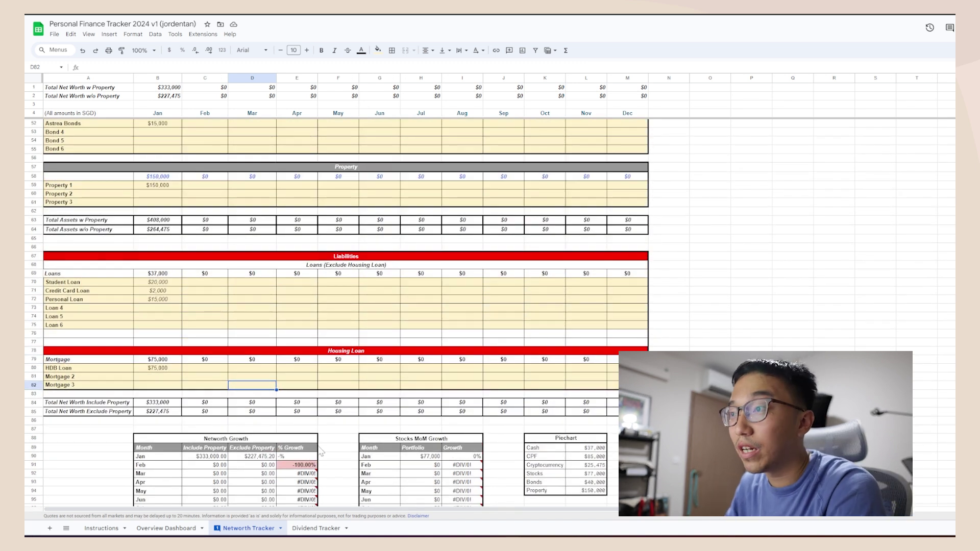
left_click(324, 531)
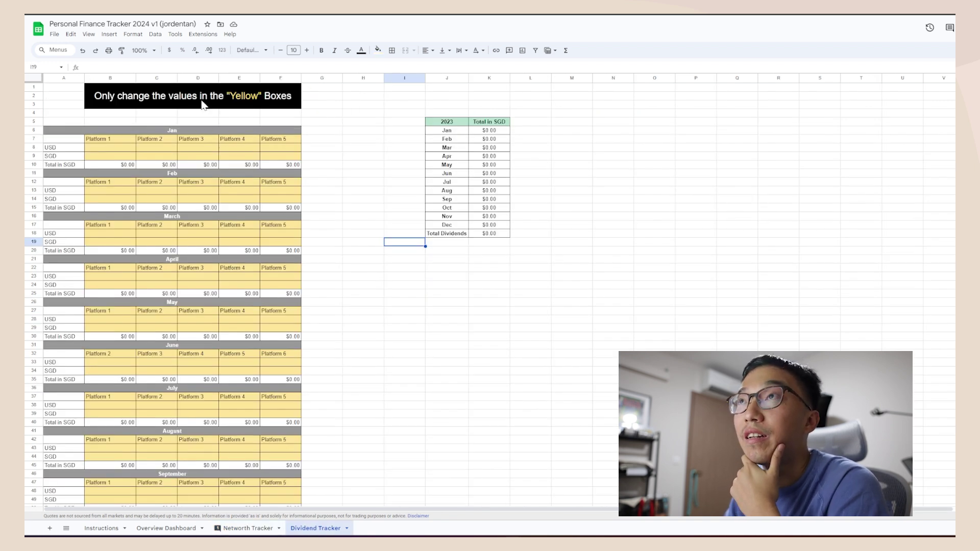
left_click_drag(115, 140, 254, 140)
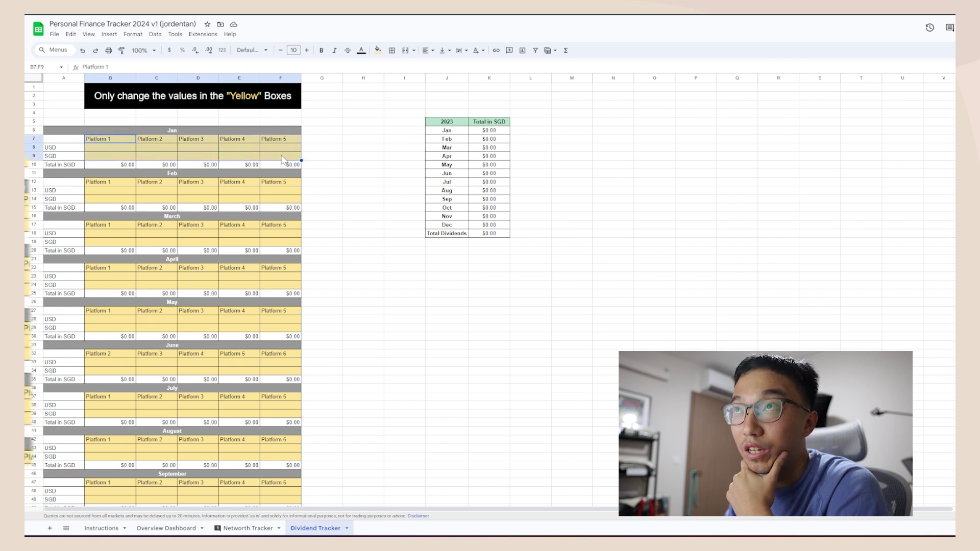
Rename January's Platform 1, Platform 2 and Platform 3 as TigerBrokers, SYFE and WeBull
left_click(110, 141)
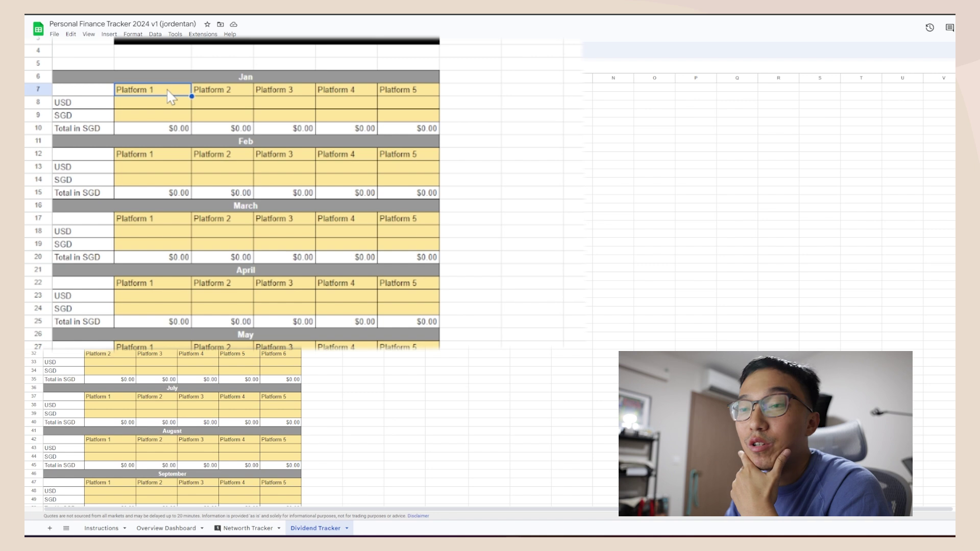
type("T")
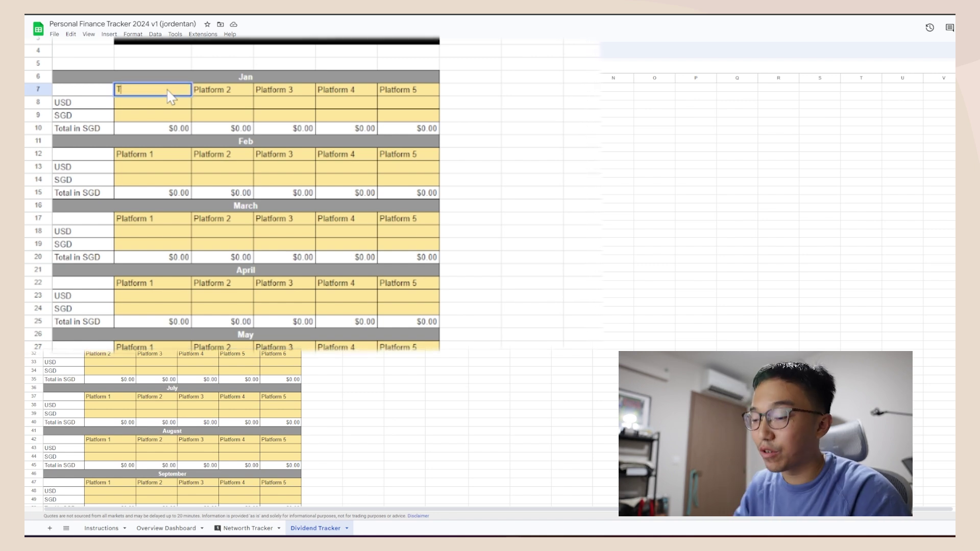
type("igerBrokers")
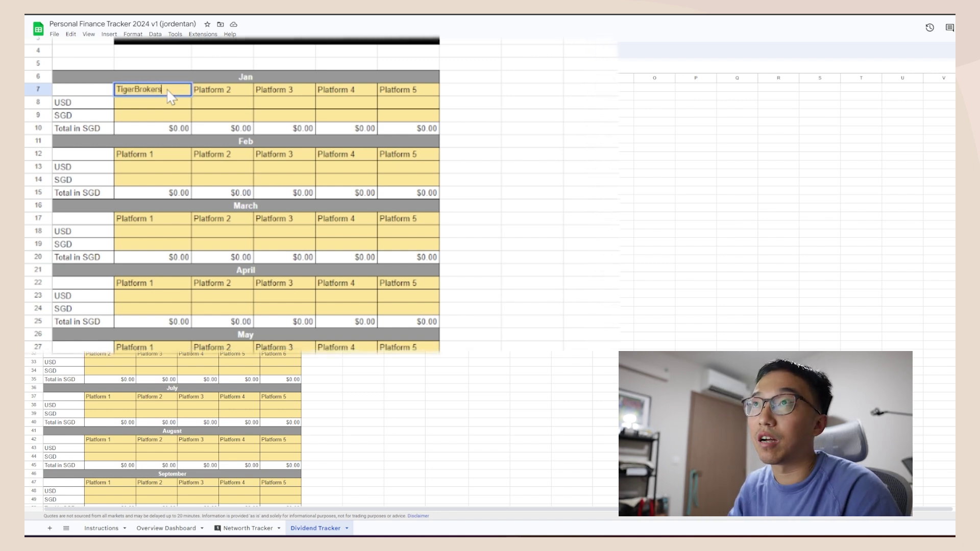
key("Tab")
type("SYFE")
key("Tab")
type("WeBull")
key("Return")
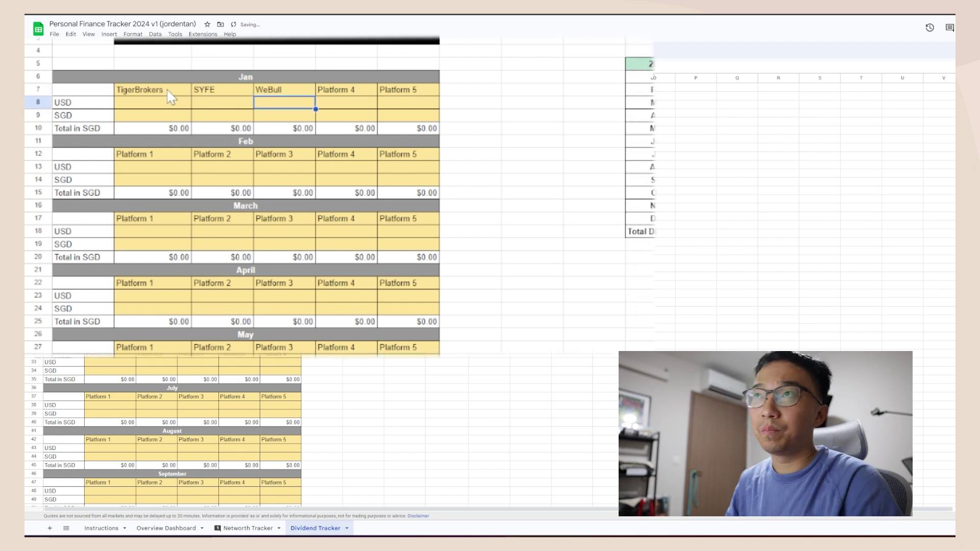
Enter TigerBrokers' January dividends as 15 in USD and 20 in SGD
key("Left")
key("Left")
key("Down")
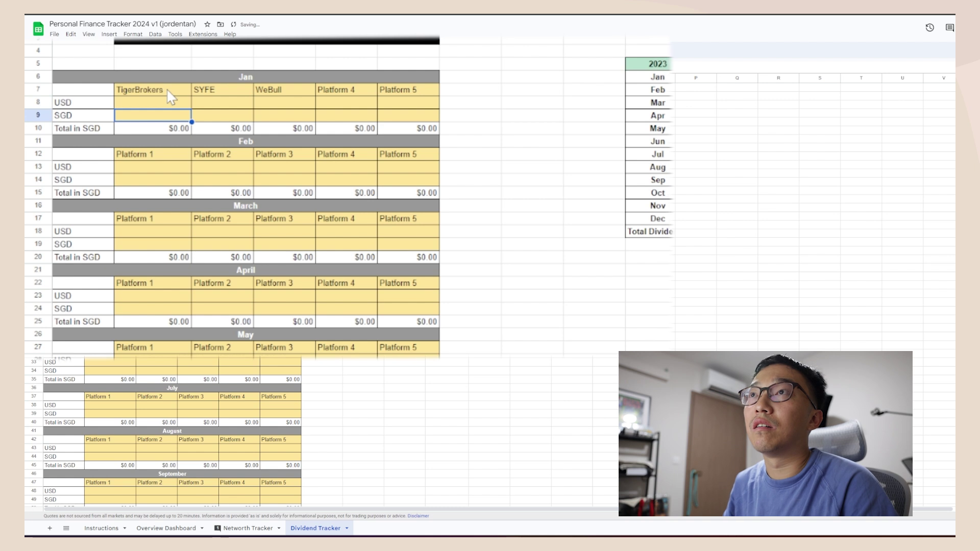
key("Up")
key("Down")
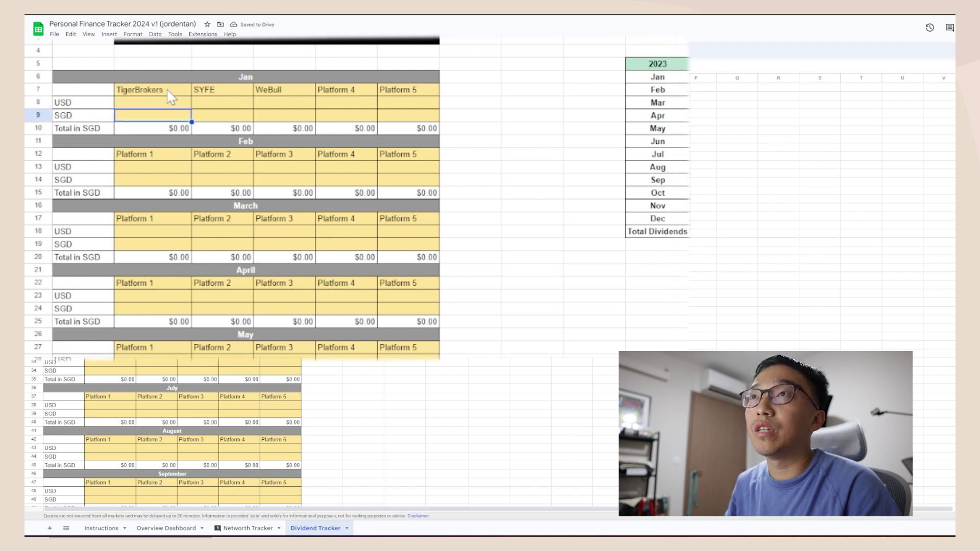
key("Up")
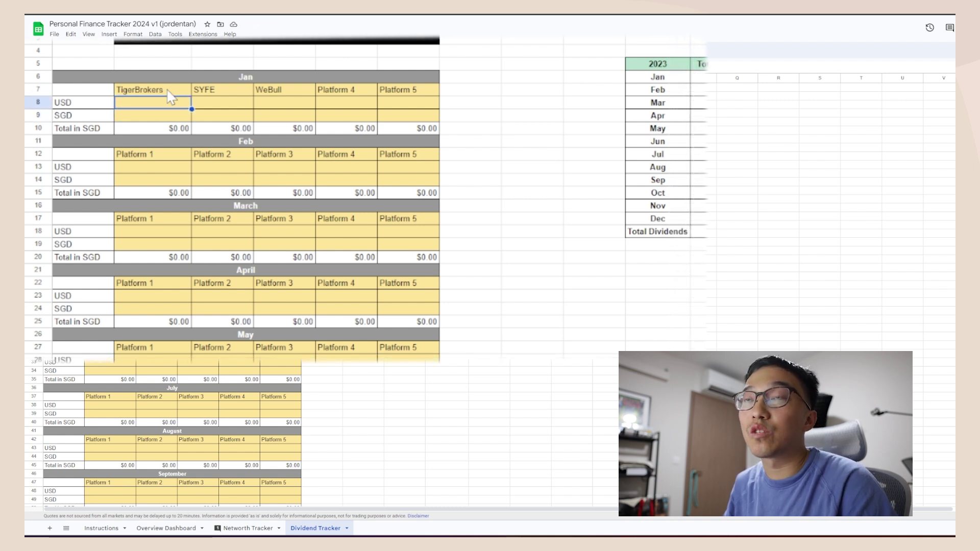
key("Down")
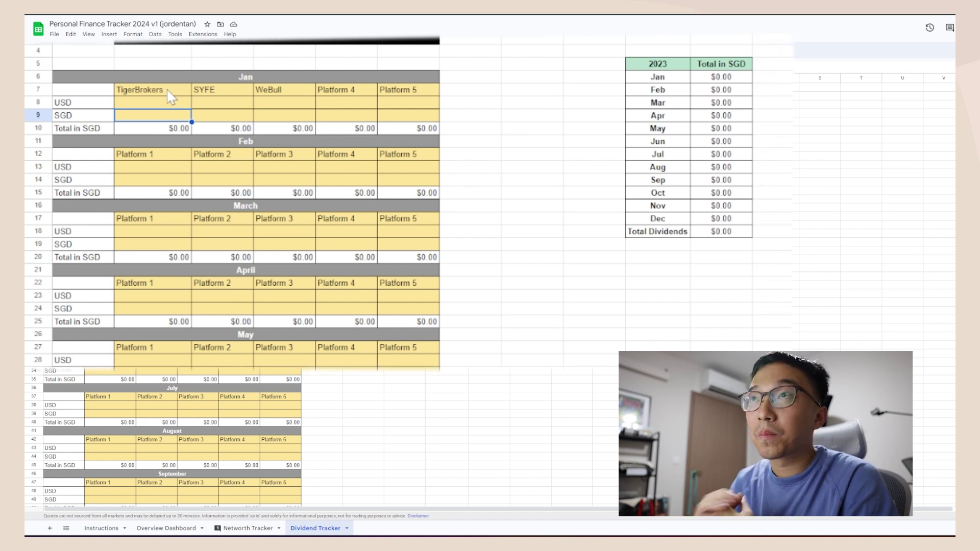
key("Up")
type("1")
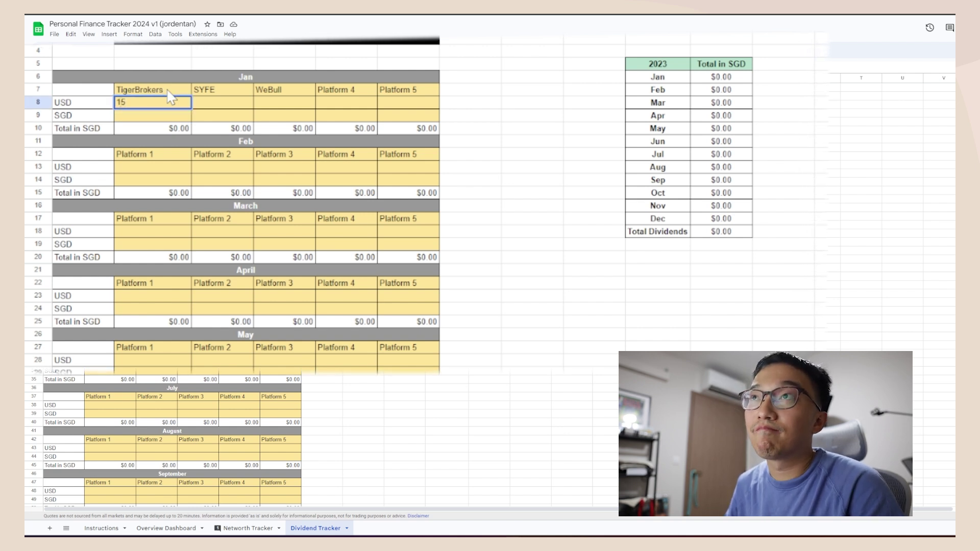
key("Return")
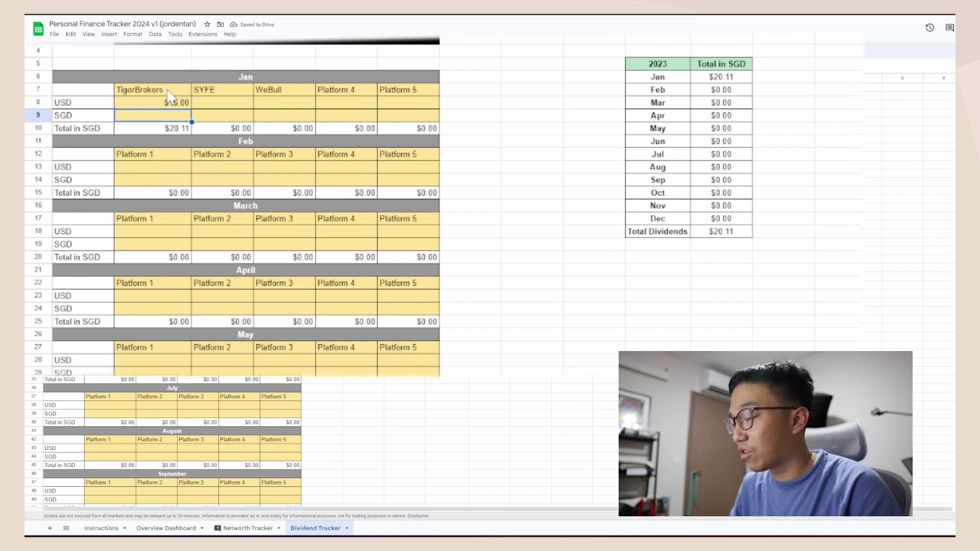
type("20")
key("Tab")
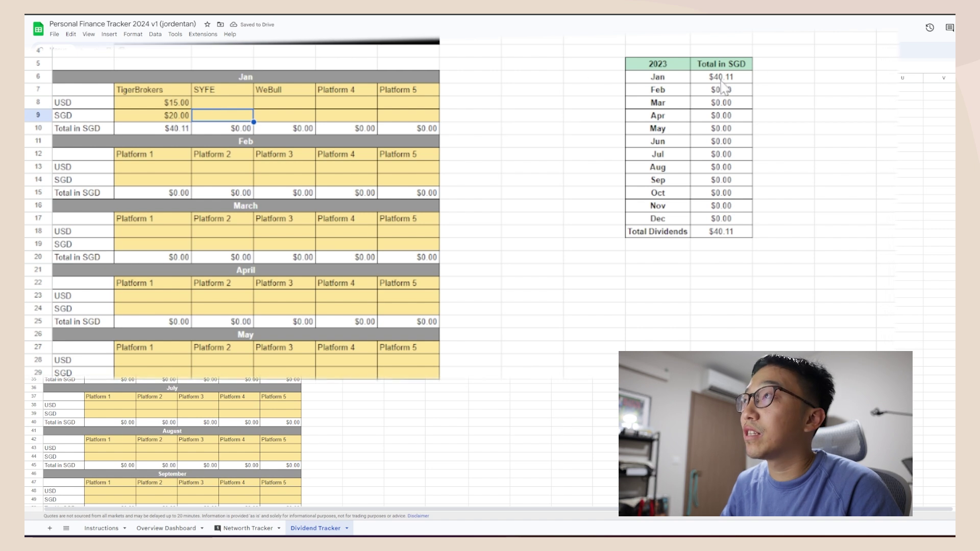
Highlight the 2023 dividend totals table and January's platform cells, and check the Dividends Collected chart on the Overview Dashboard
left_click_drag(620, 51, 783, 270)
left_click(772, 258)
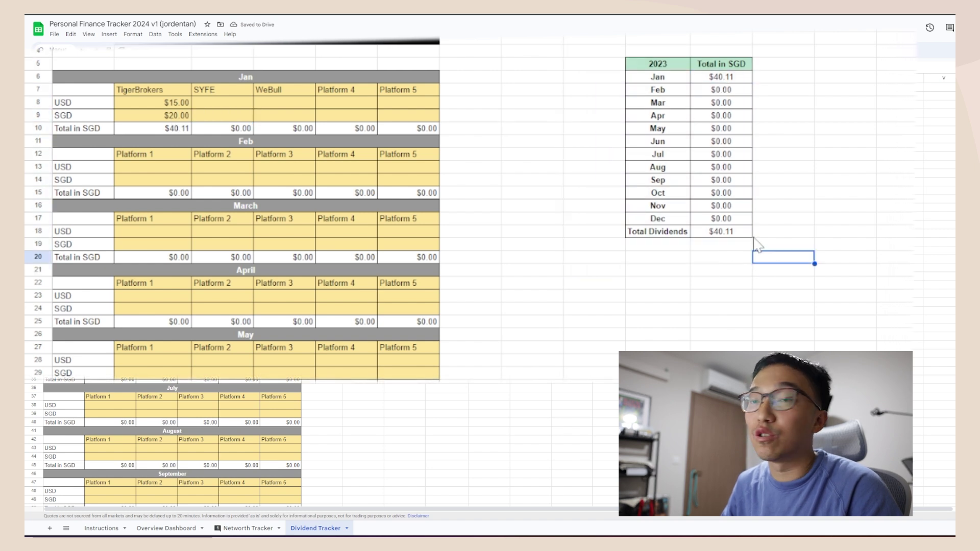
left_click_drag(170, 118, 411, 105)
left_click(408, 116)
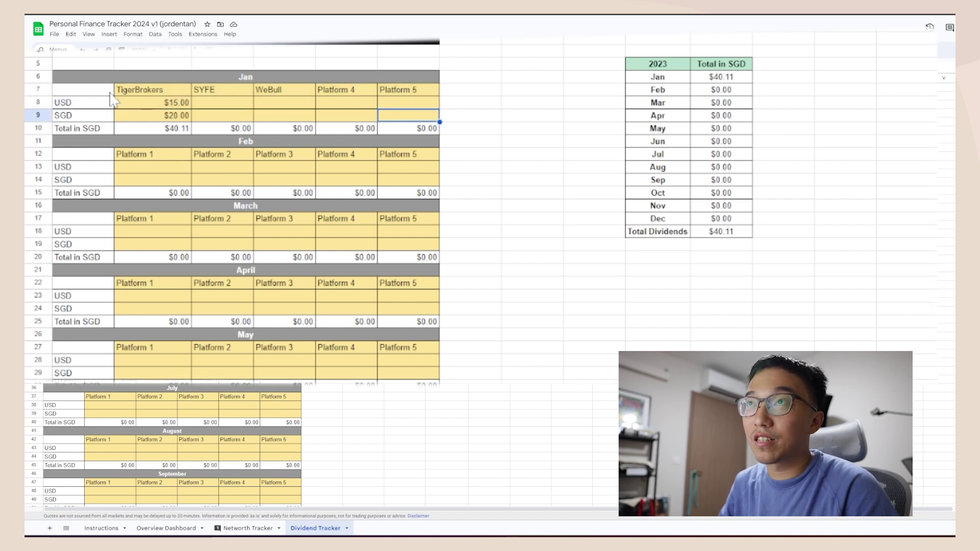
left_click_drag(138, 90, 434, 123)
left_click(434, 125)
left_click(582, 108)
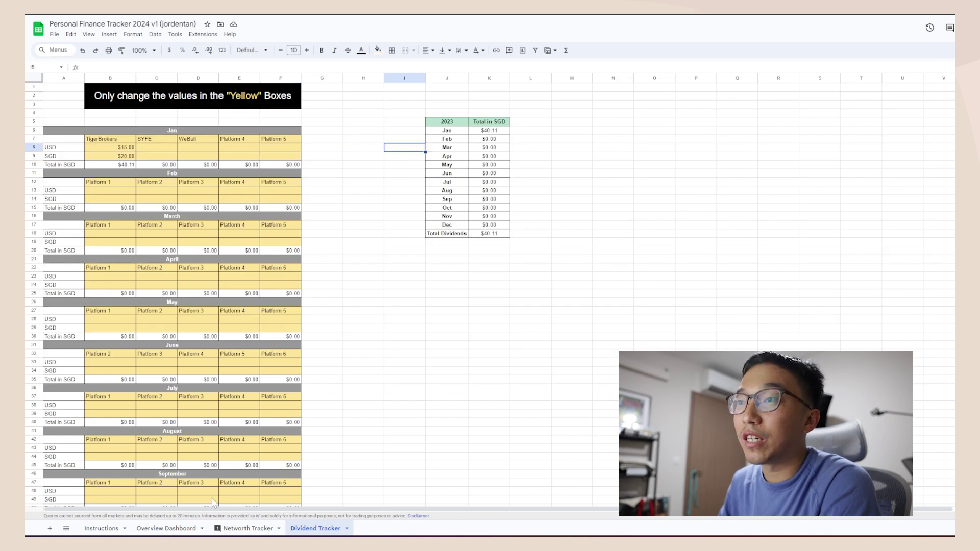
left_click(169, 529)
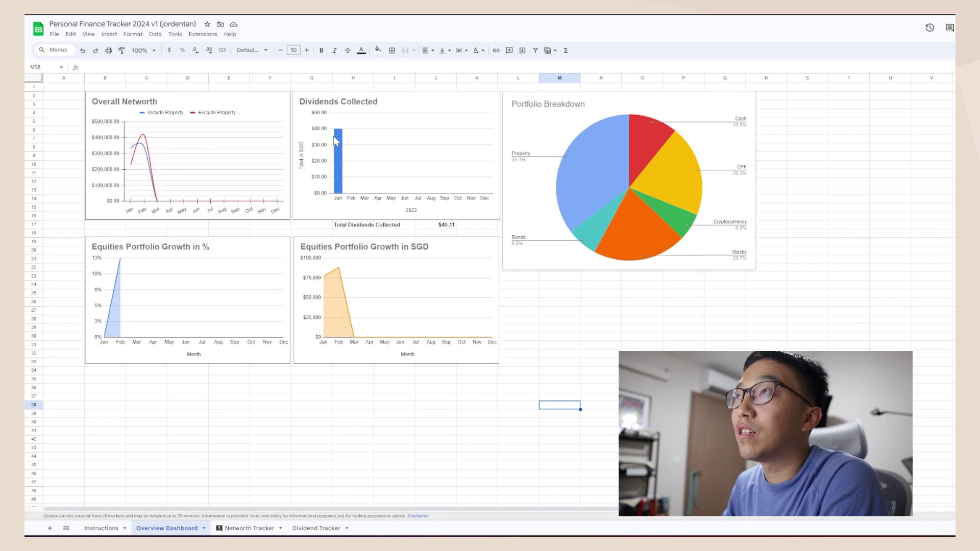
Set Platform 1's February USD dividend on the Dividend Tracker sheet to 150
left_click(316, 530)
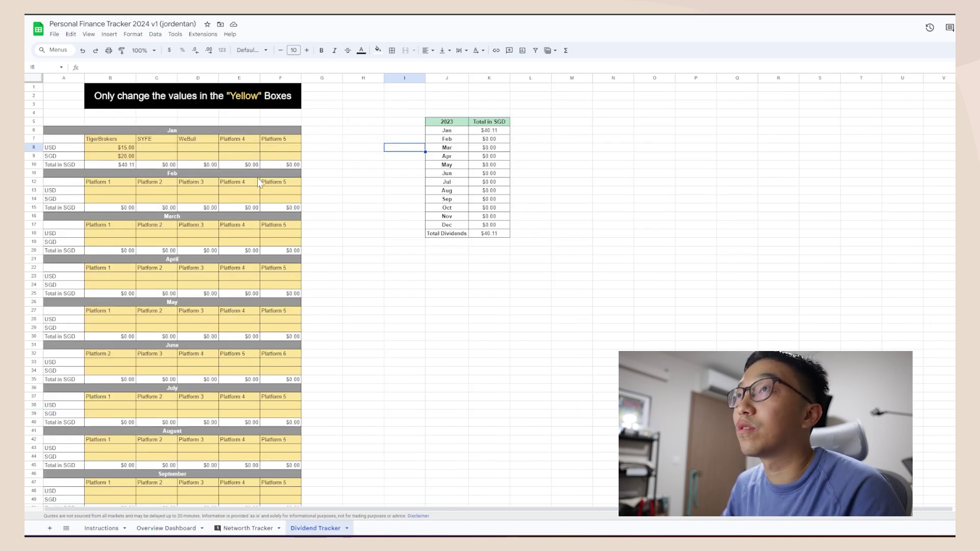
left_click(111, 192)
type("15000")
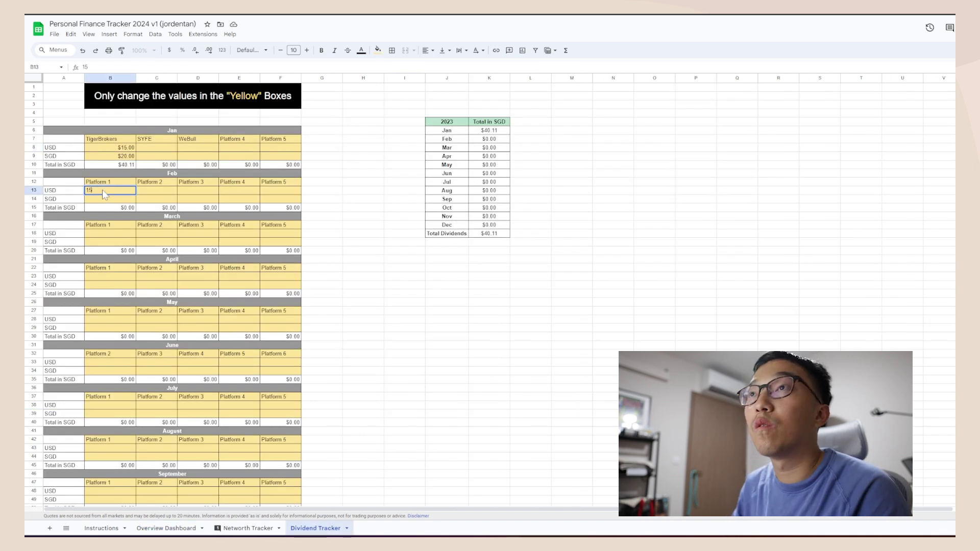
key("Return")
key("Up")
key("Return")
key("BackSpace")
key("BackSpace")
key("BackSpace")
type("0")
key("Return")
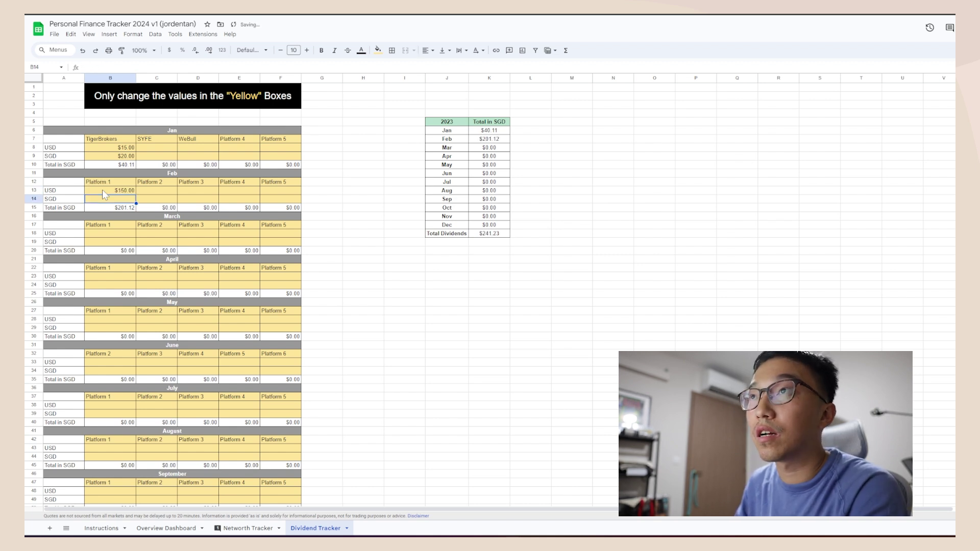
Set Platform 1's February SGD dividend to 20 and check the Total Dividends Collected cell on the Overview Dashboard
type("20")
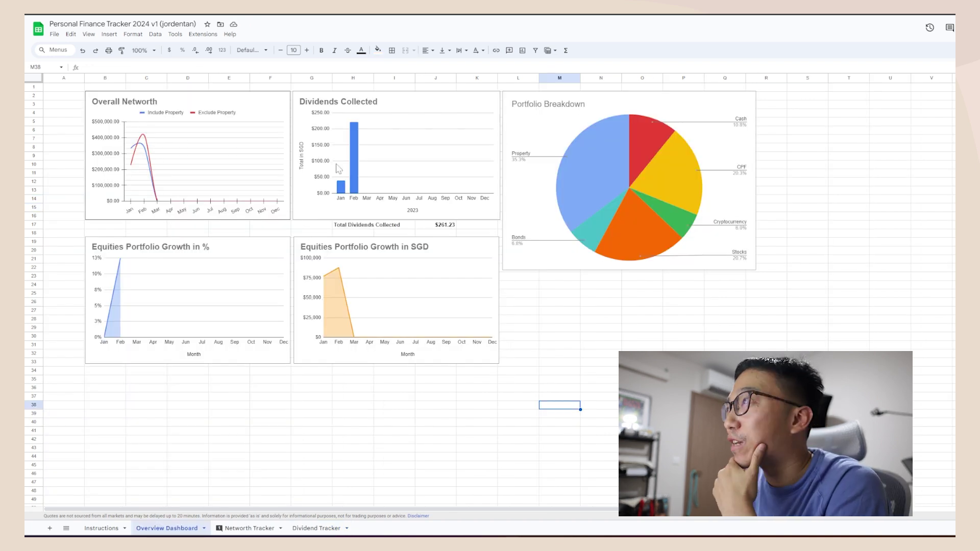
left_click(442, 226)
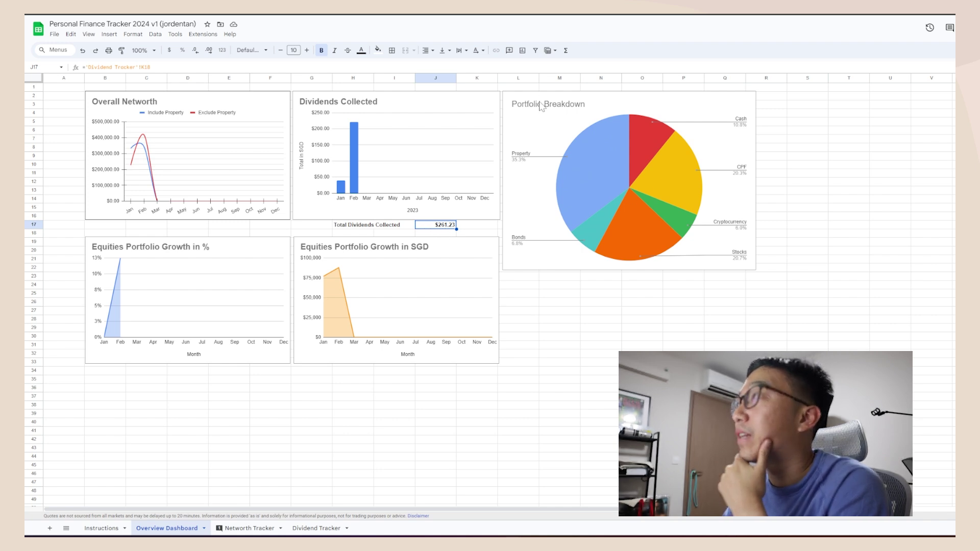
Examine the Portfolio Breakdown pie chart's amounts and shares for the Property, CPF, Stocks and Cryptocurrency slices
left_click(550, 115)
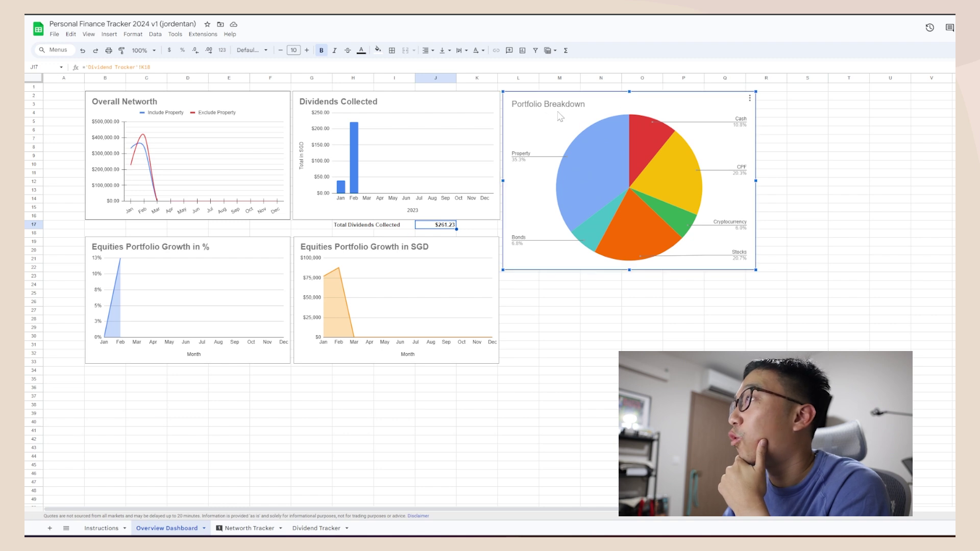
mouse_move(580, 181)
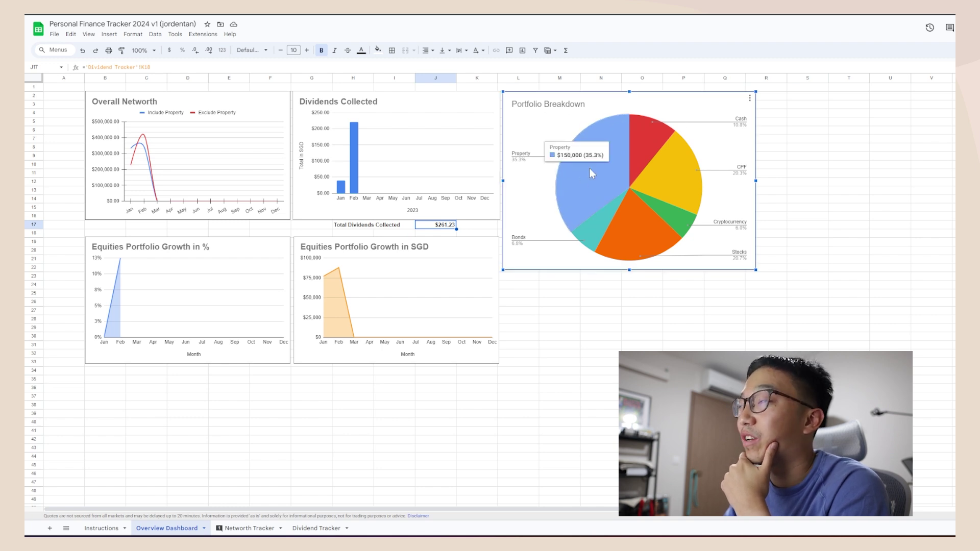
mouse_move(641, 148)
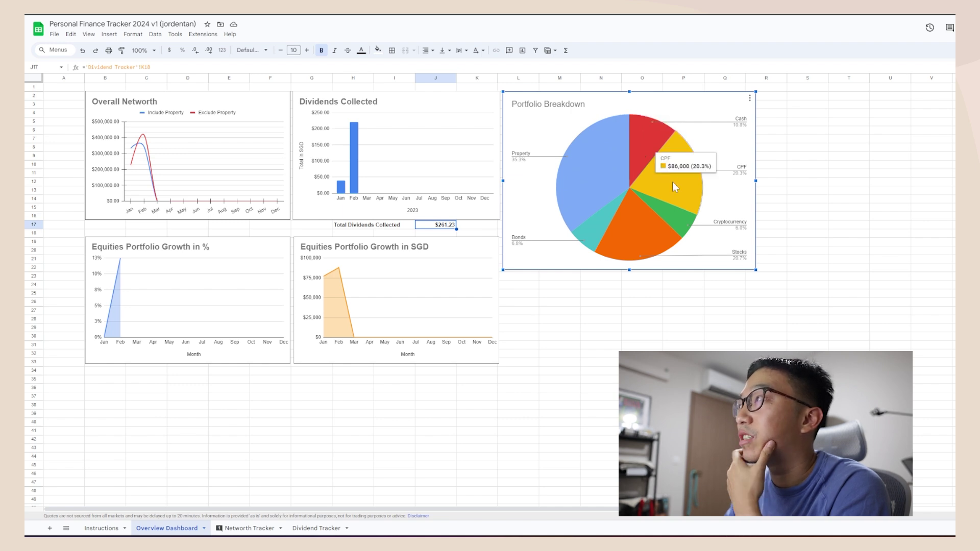
mouse_move(678, 219)
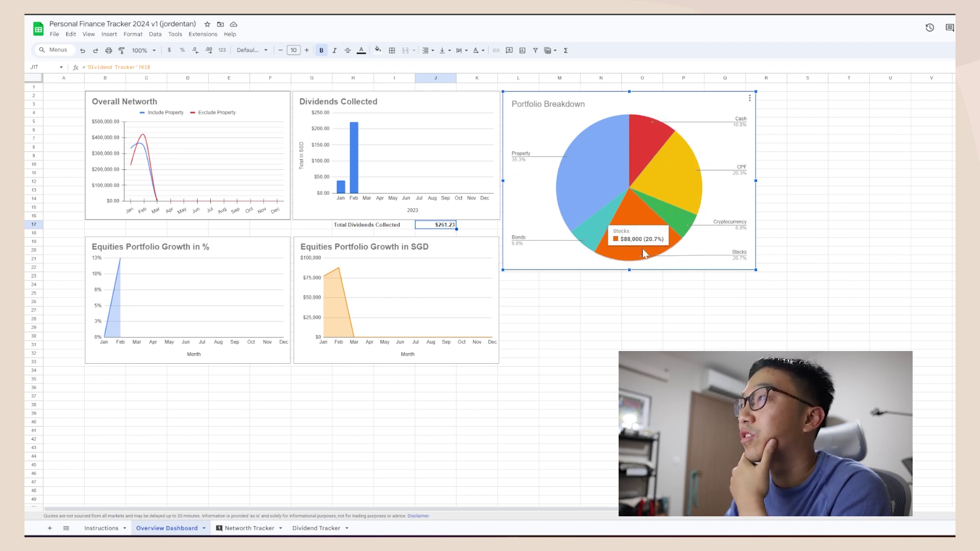
mouse_move(599, 247)
mouse_move(636, 176)
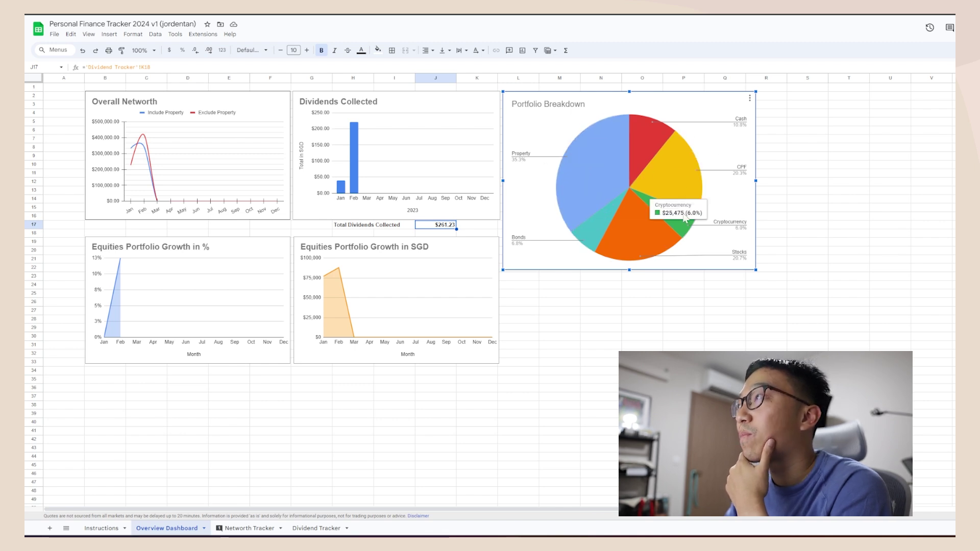
mouse_move(680, 189)
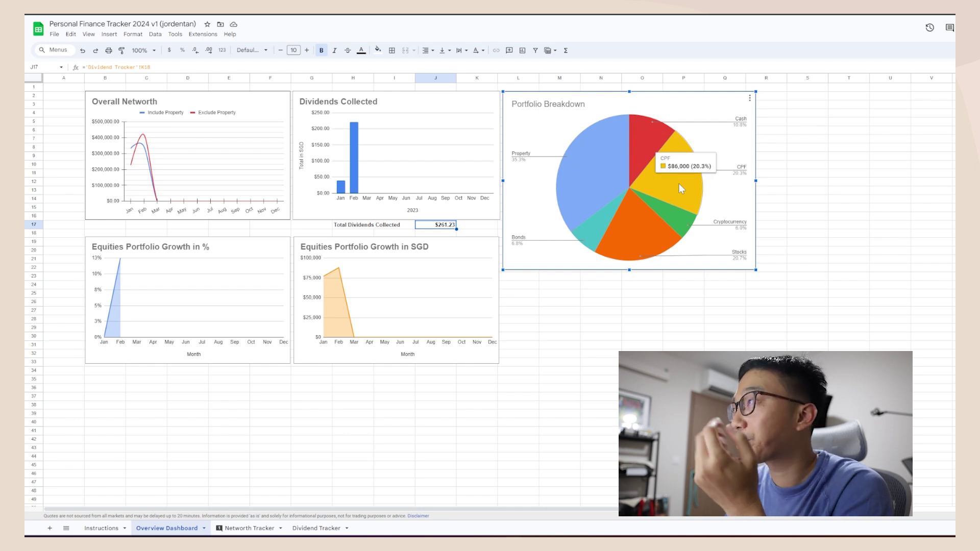
mouse_move(651, 203)
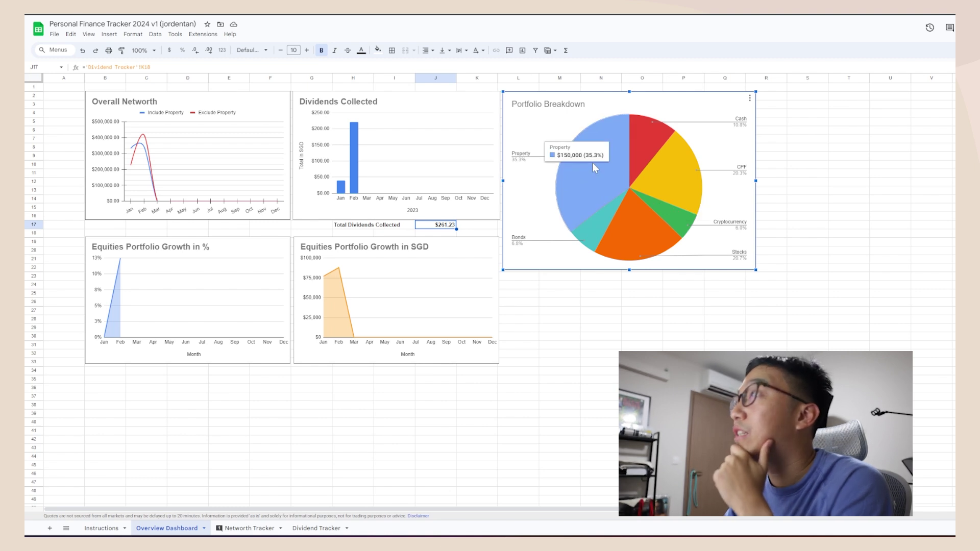
mouse_move(606, 157)
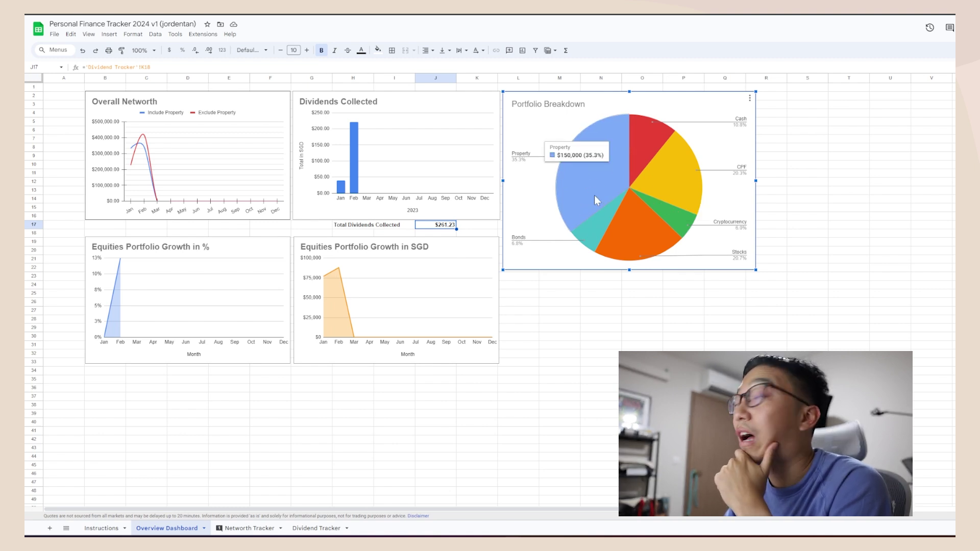